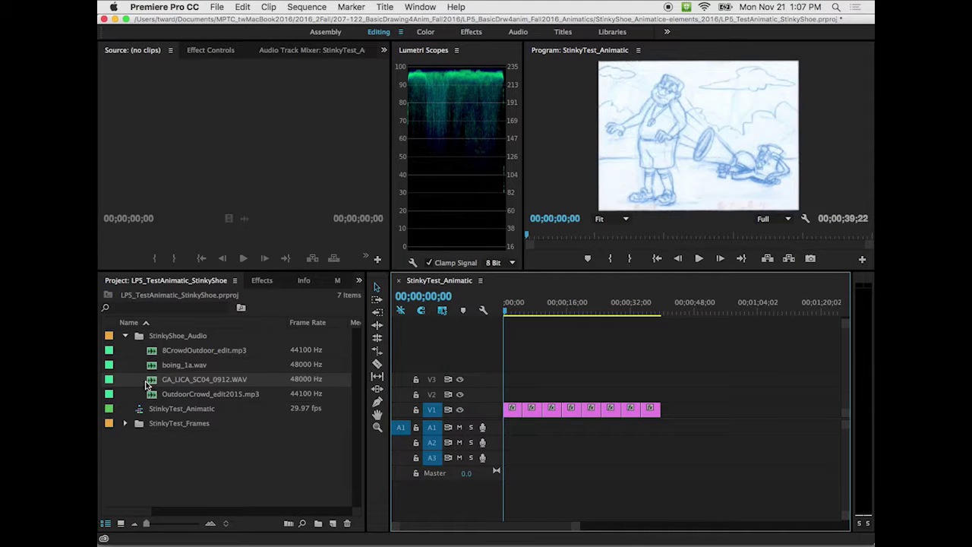
# Place GA_LICA_SC04_0912.WAV on track A1, aligned with the start of the sequence.
pyautogui.click(152, 385)
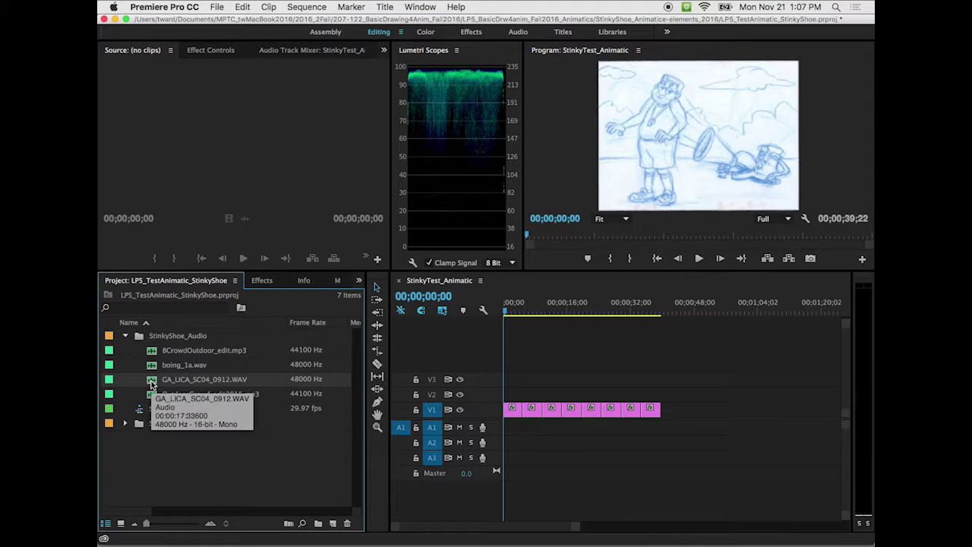
pyautogui.moveTo(151, 384); pyautogui.dragTo(502, 426)
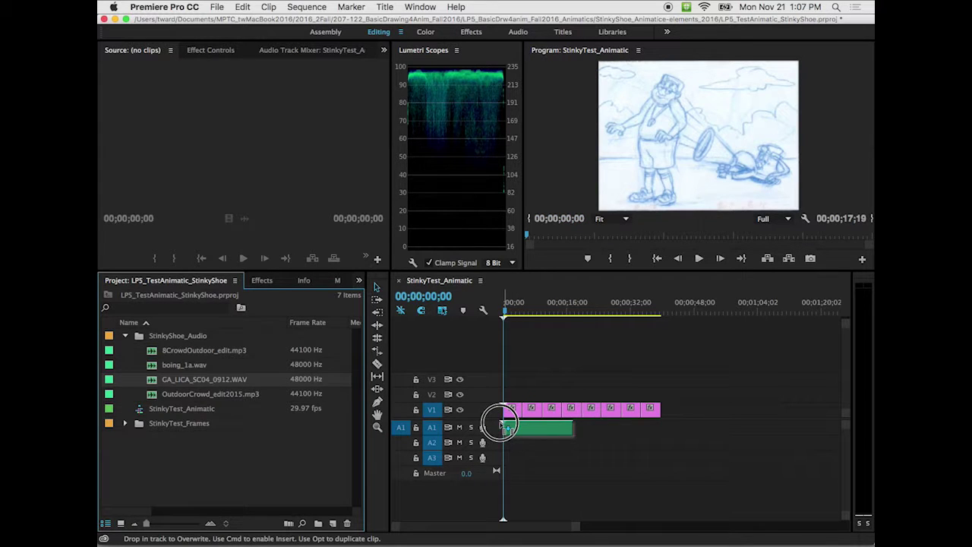
pyautogui.moveTo(503, 427)
pyautogui.mouseDown()
pyautogui.moveTo(527, 432)
pyautogui.moveTo(504, 431)
pyautogui.mouseUp()
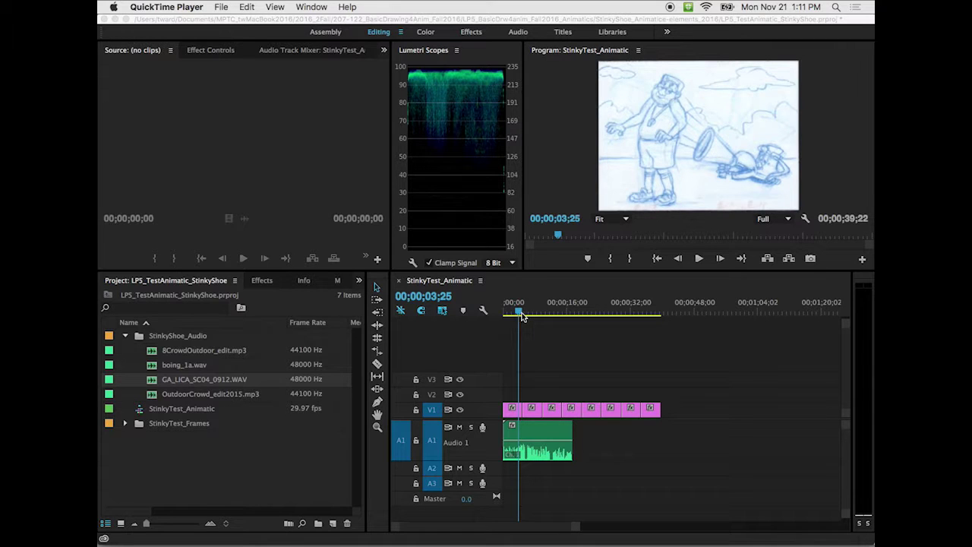
pyautogui.click(517, 312)
pyautogui.moveTo(516, 311); pyautogui.dragTo(505, 311)
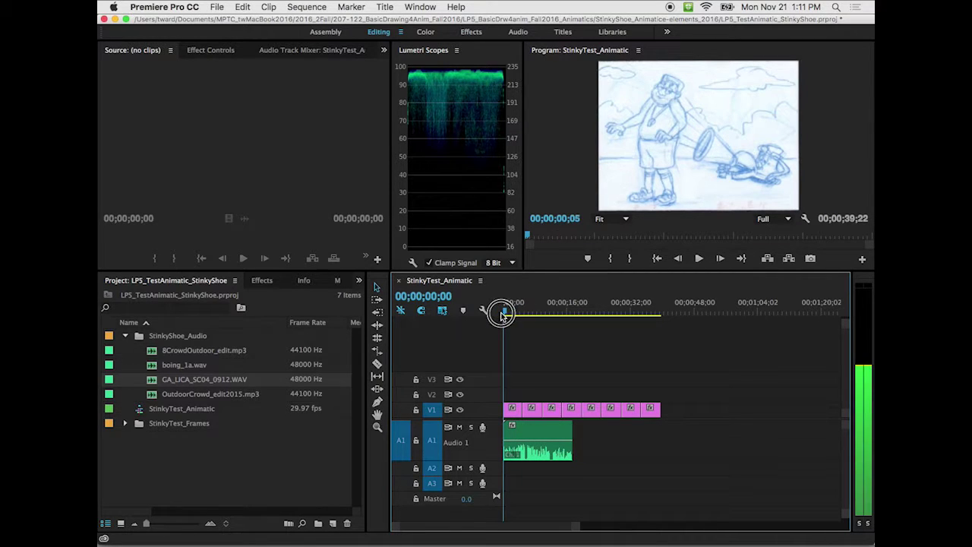
pyautogui.click(699, 259)
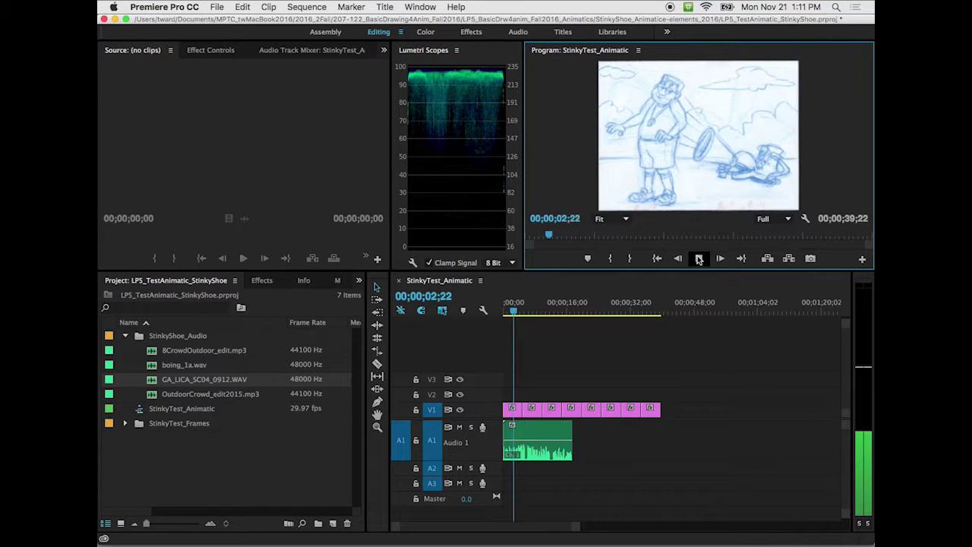
pyautogui.click(699, 259)
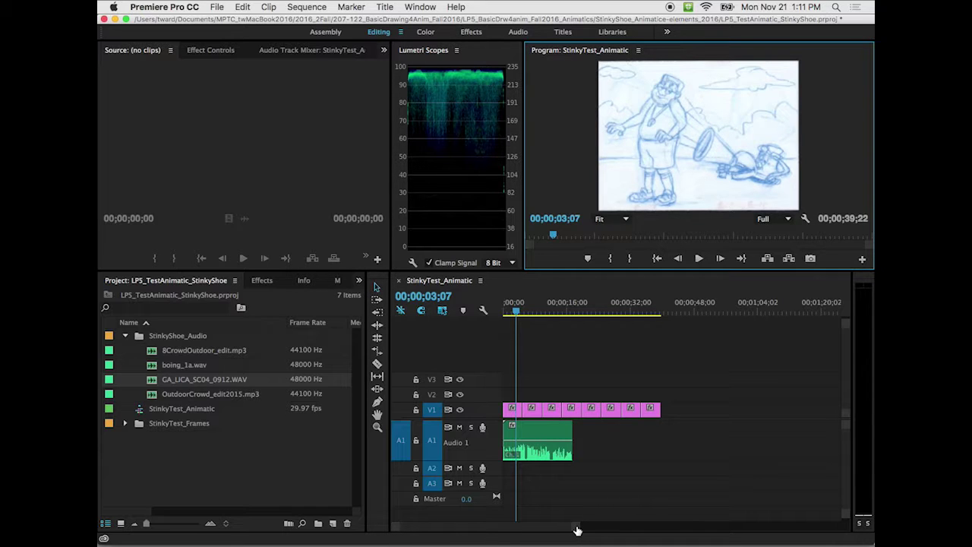
pyautogui.moveTo(577, 530); pyautogui.dragTo(574, 528)
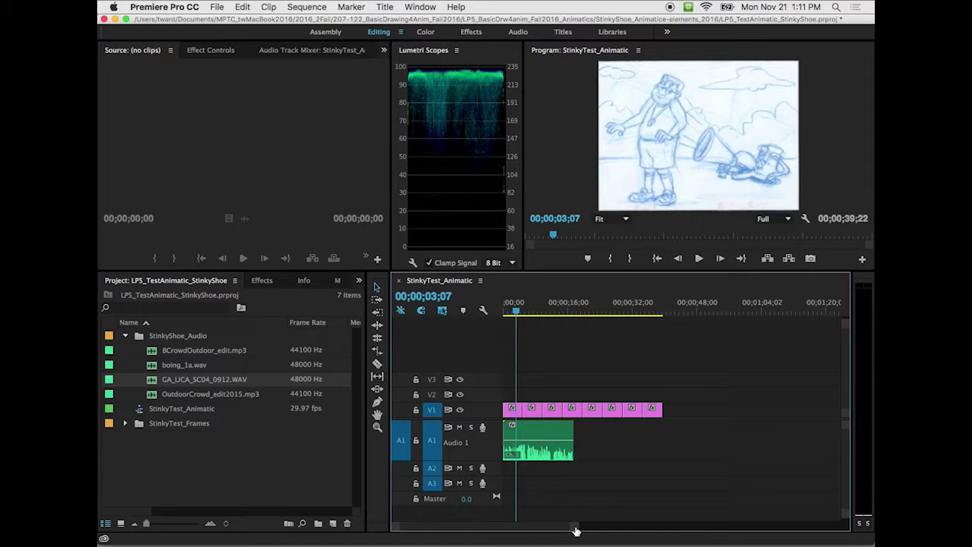
# Save the project and zoom the timeline in on StinkyTest_01 through StinkyTest_03.
pyautogui.moveTo(575, 530); pyautogui.dragTo(549, 526)
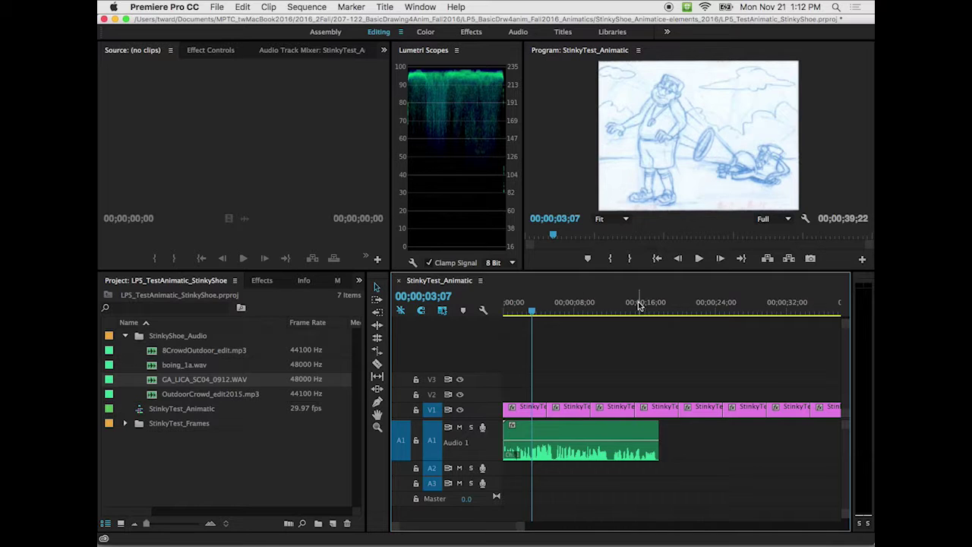
pyautogui.press('super+s')
pyautogui.moveTo(521, 527); pyautogui.dragTo(446, 522)
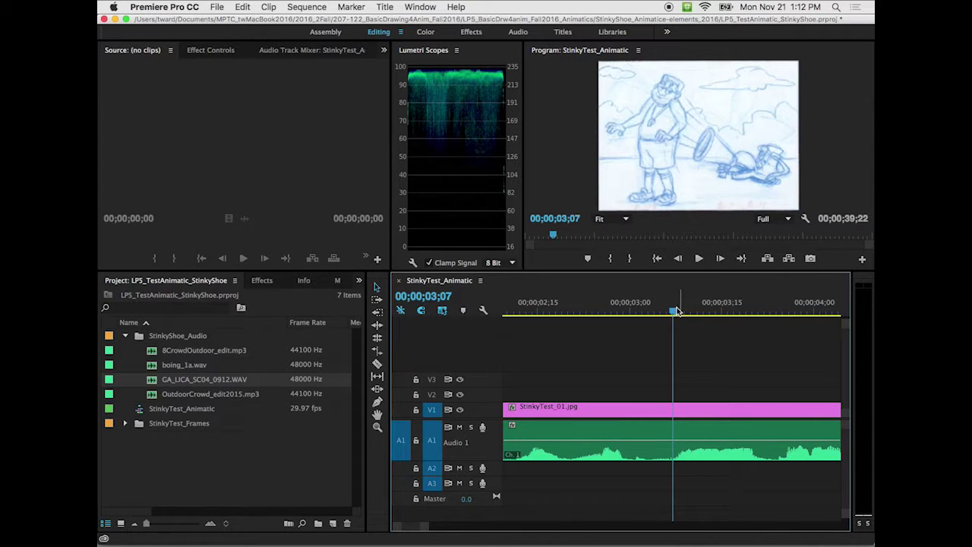
pyautogui.moveTo(425, 524); pyautogui.dragTo(477, 524)
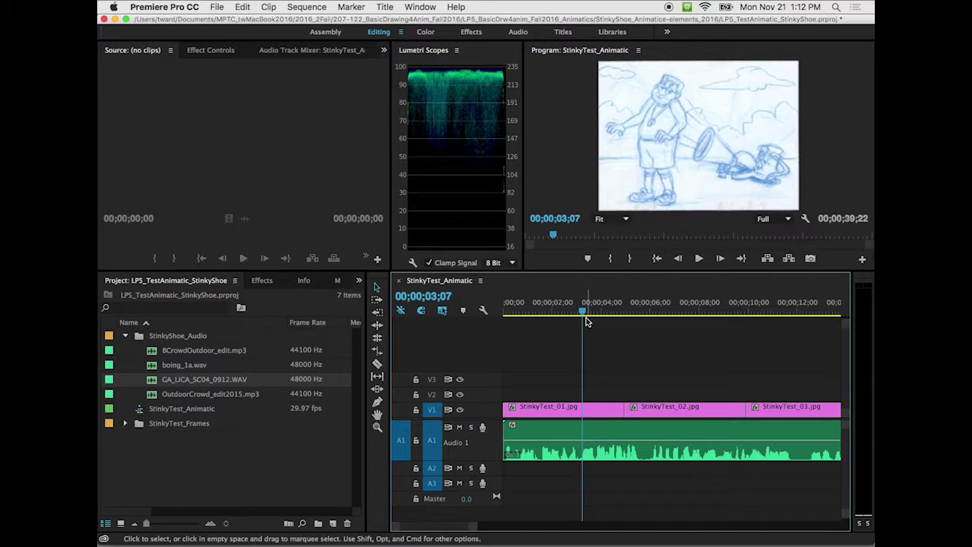
pyautogui.moveTo(581, 312)
pyautogui.mouseDown()
pyautogui.moveTo(572, 312)
pyautogui.moveTo(588, 317)
pyautogui.moveTo(580, 317)
pyautogui.mouseUp()
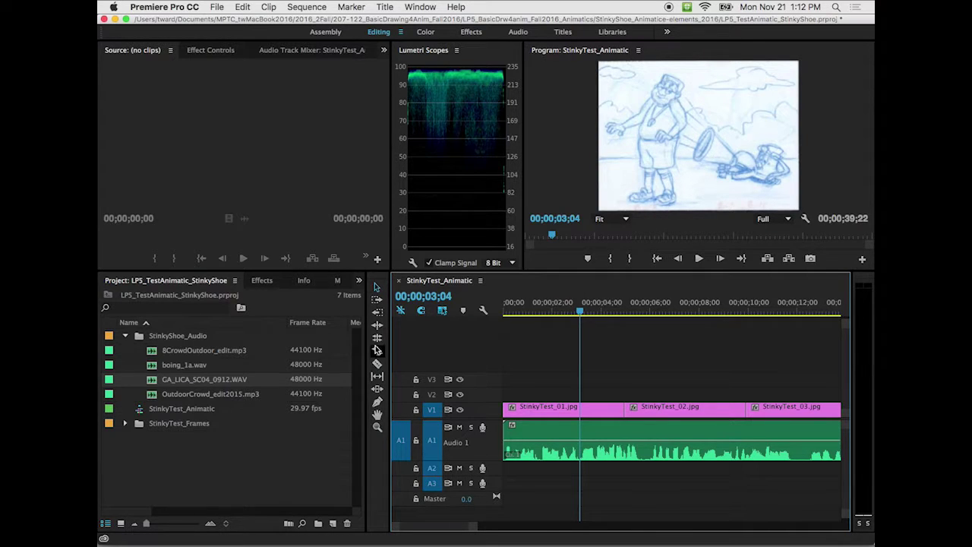
pyautogui.click(378, 338)
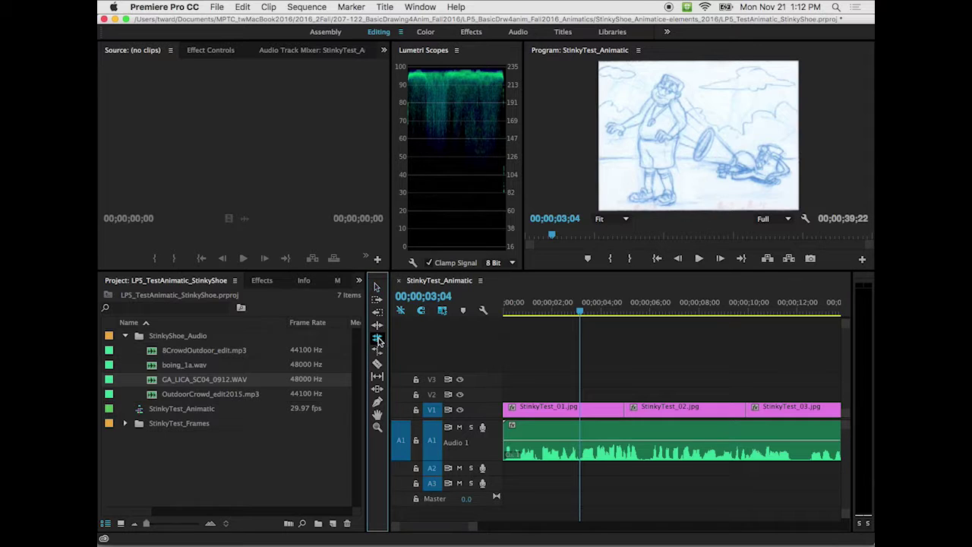
pyautogui.click(378, 289)
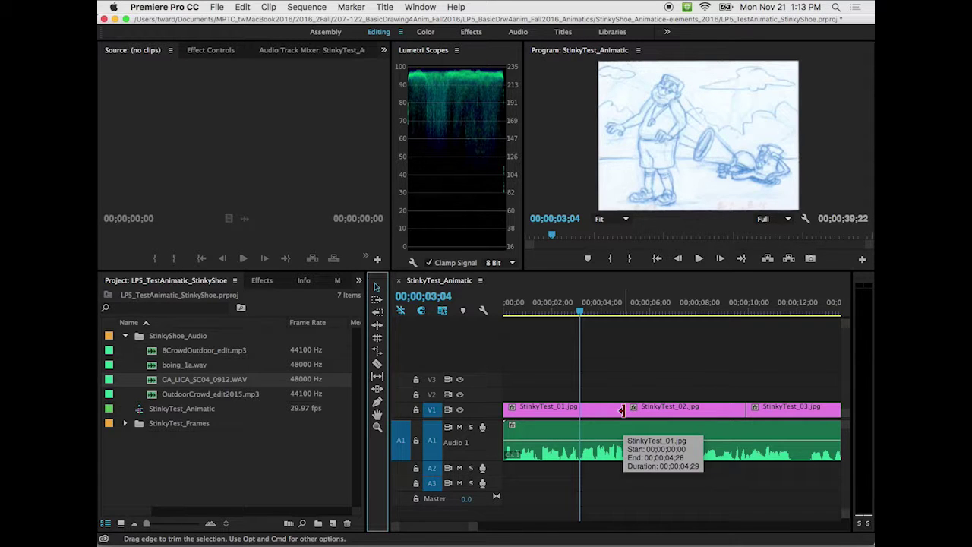
pyautogui.moveTo(621, 410); pyautogui.dragTo(579, 410)
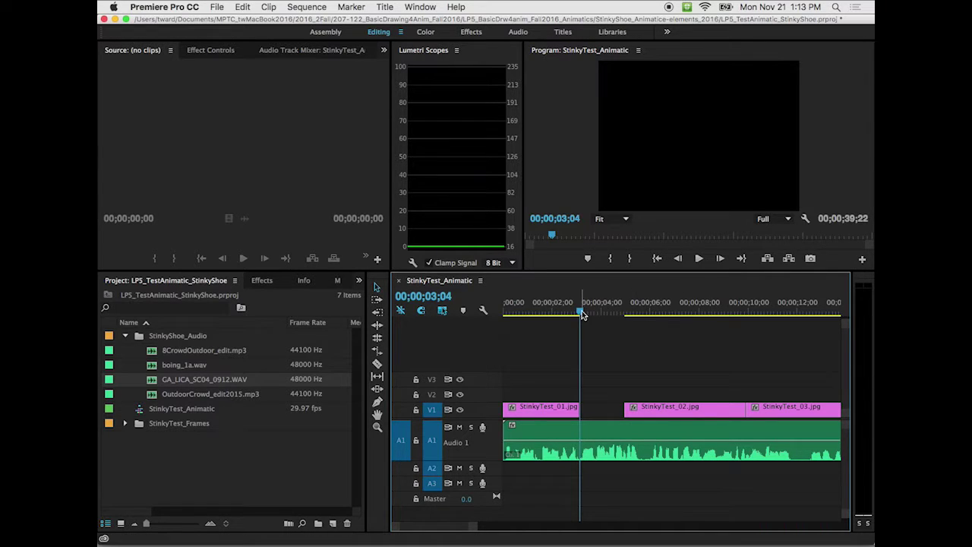
pyautogui.moveTo(581, 311)
pyautogui.mouseDown()
pyautogui.moveTo(540, 312)
pyautogui.moveTo(573, 314)
pyautogui.mouseUp()
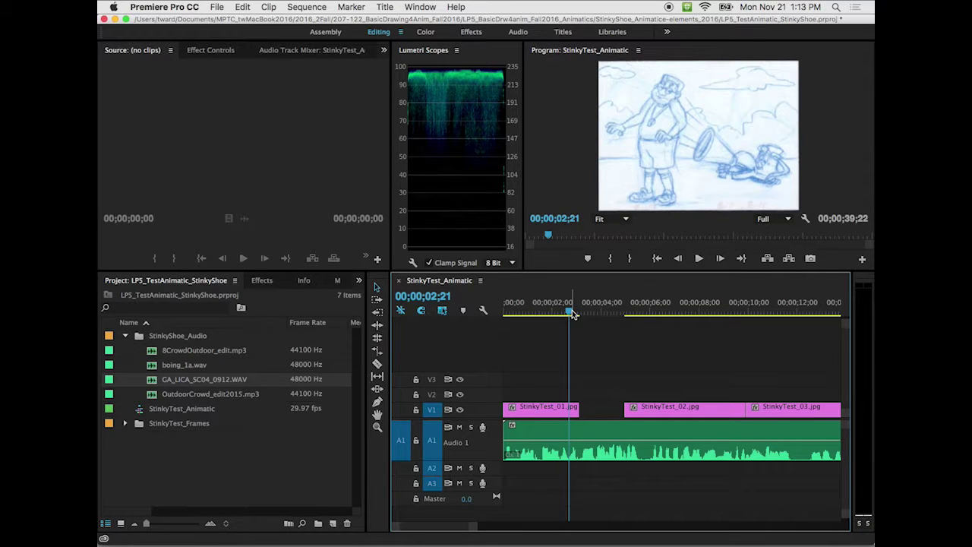
pyautogui.press('super+z')
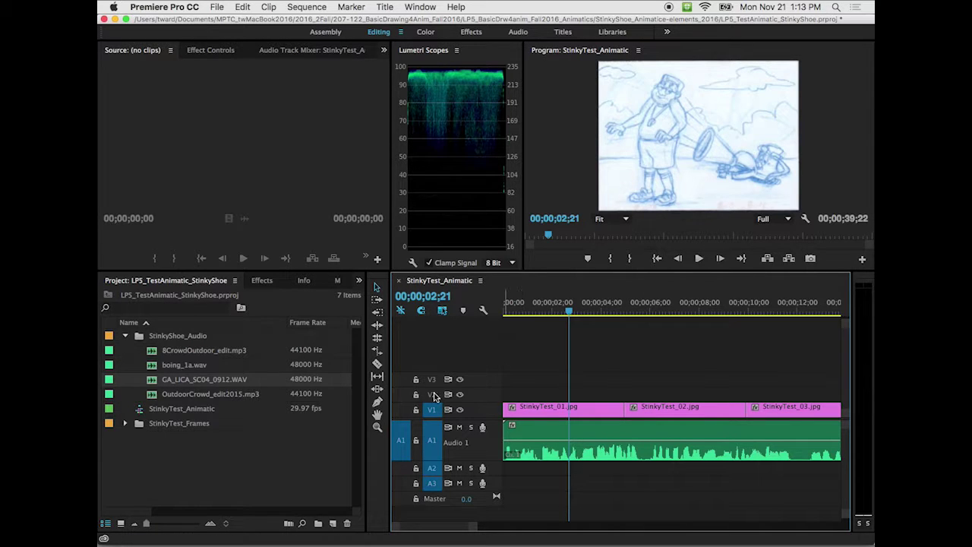
# Roll the StinkyTest_01/02 cut earlier to about 00;00;02;21 with the Rolling Edit tool.
pyautogui.click(377, 339)
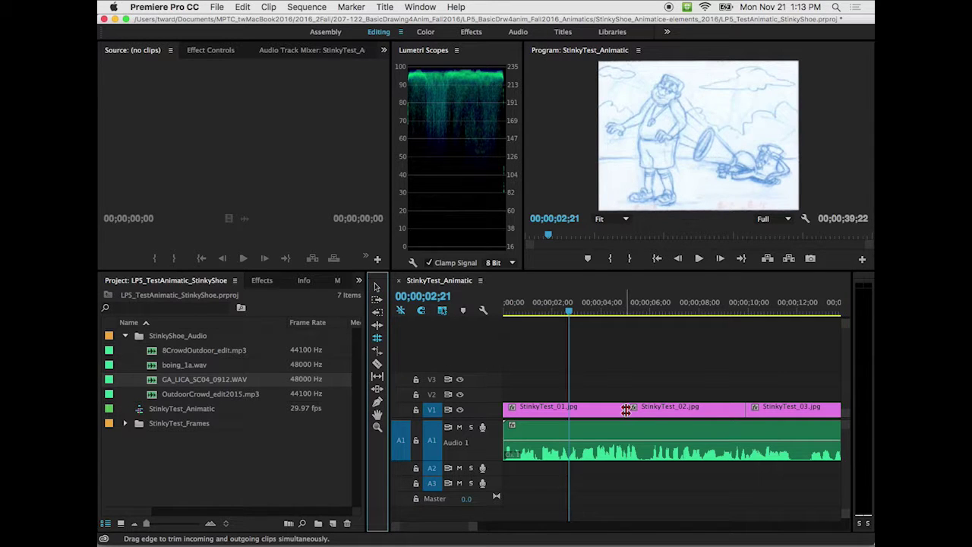
pyautogui.moveTo(625, 410); pyautogui.dragTo(572, 410)
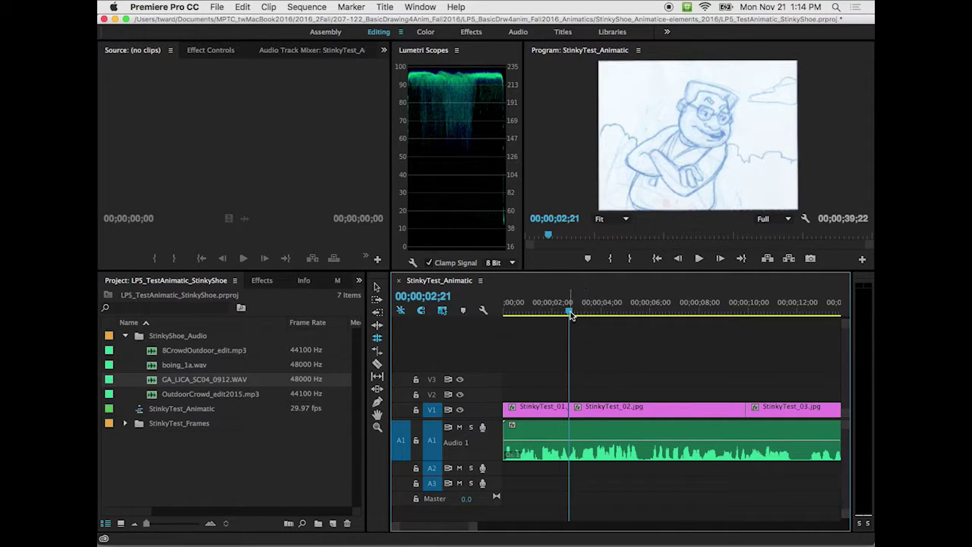
pyautogui.moveTo(569, 311); pyautogui.dragTo(525, 312)
# Play back across the new 01/02 cut and scrub through StinkyTest_02 to check timing.
pyautogui.click(700, 259)
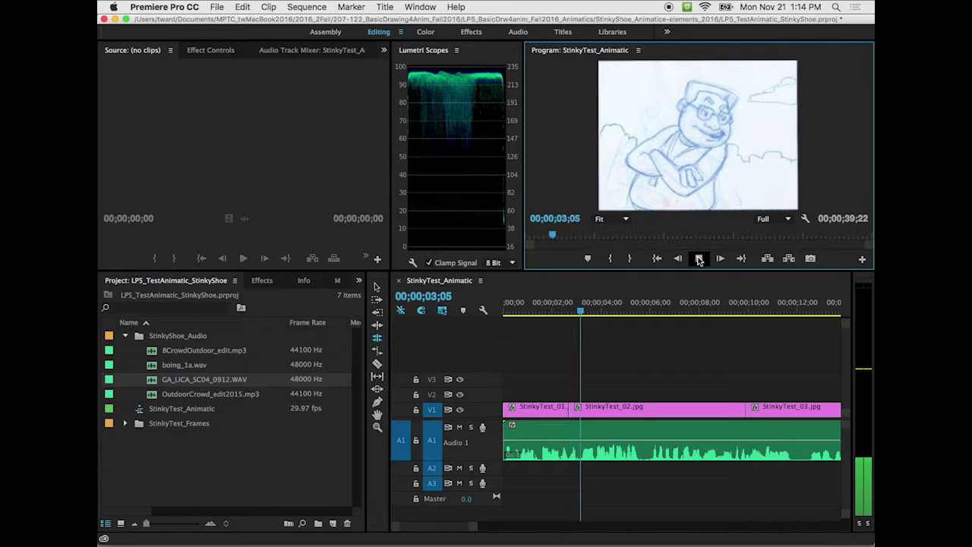
pyautogui.click(699, 259)
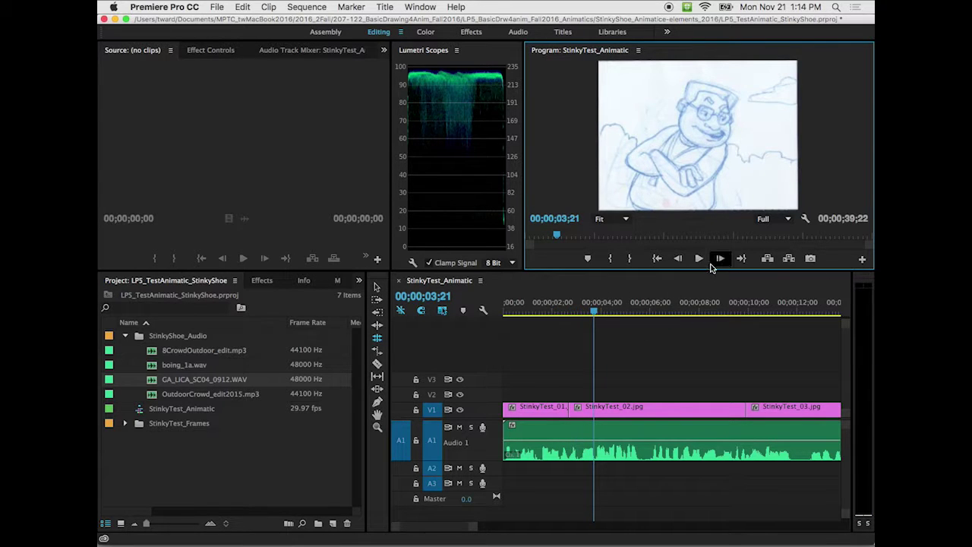
pyautogui.click(699, 259)
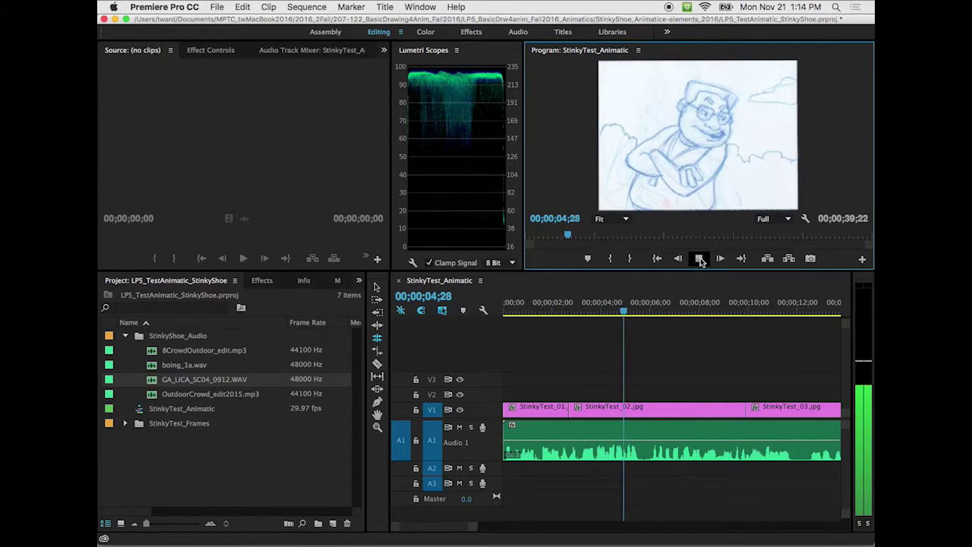
pyautogui.click(700, 258)
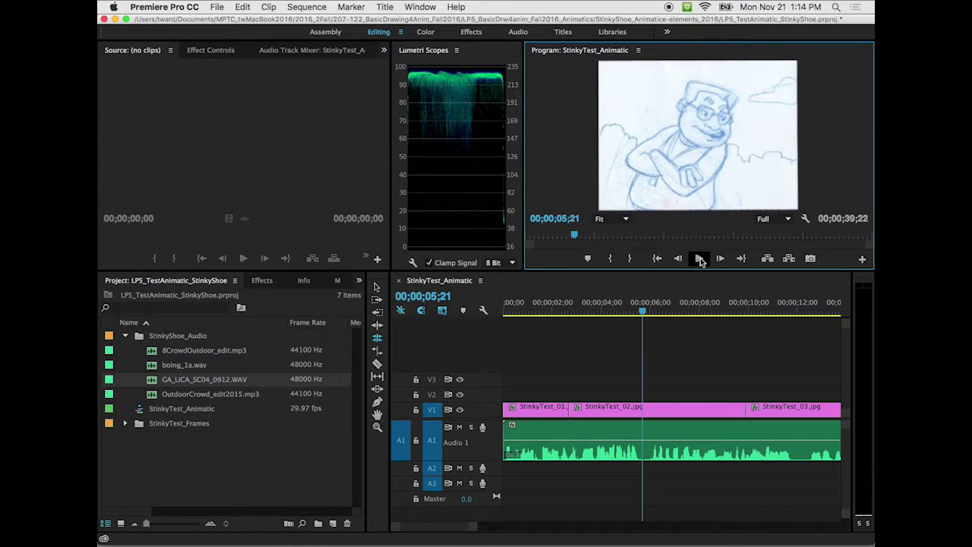
pyautogui.moveTo(642, 312)
pyautogui.mouseDown()
pyautogui.moveTo(662, 317)
pyautogui.moveTo(645, 320)
pyautogui.moveTo(798, 327)
pyautogui.moveTo(759, 329)
pyautogui.mouseUp()
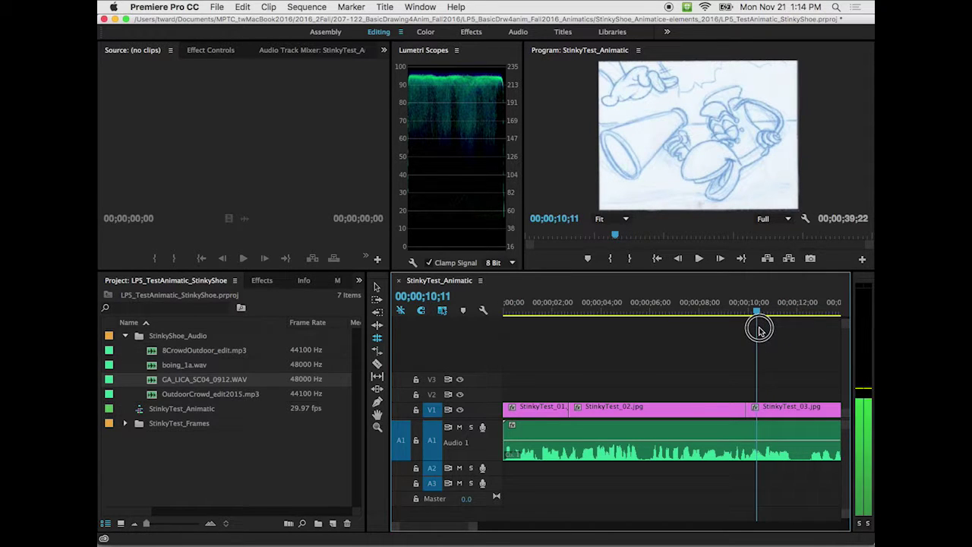
# Roll the StinkyTest_02/03 cut earlier to 00;00;05;19 with the Rolling Edit tool.
pyautogui.moveTo(760, 328); pyautogui.dragTo(642, 338)
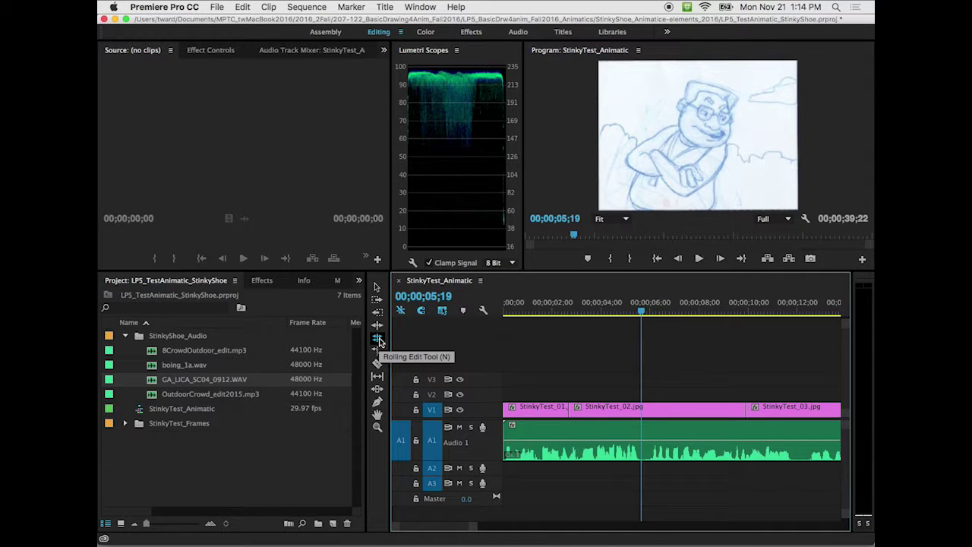
pyautogui.click(377, 339)
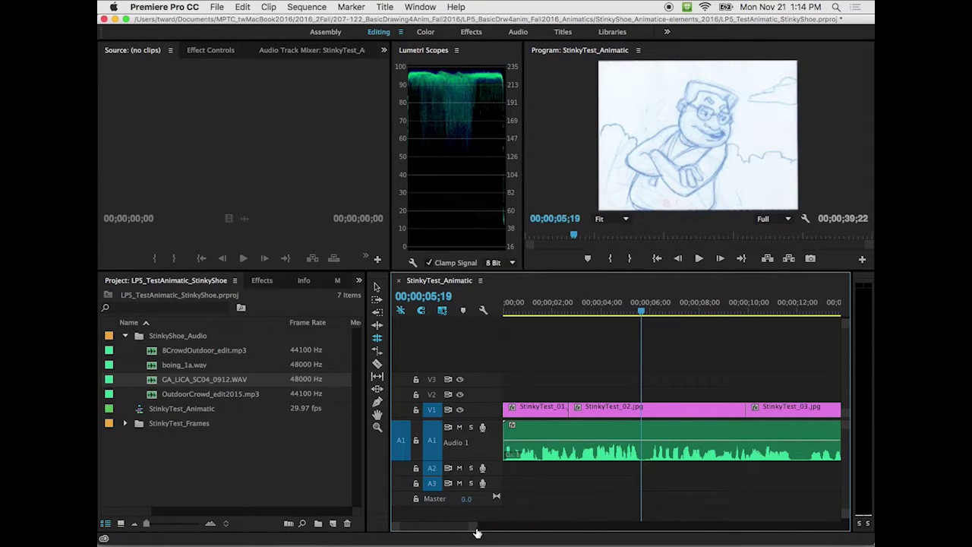
pyautogui.moveTo(475, 530); pyautogui.dragTo(494, 525)
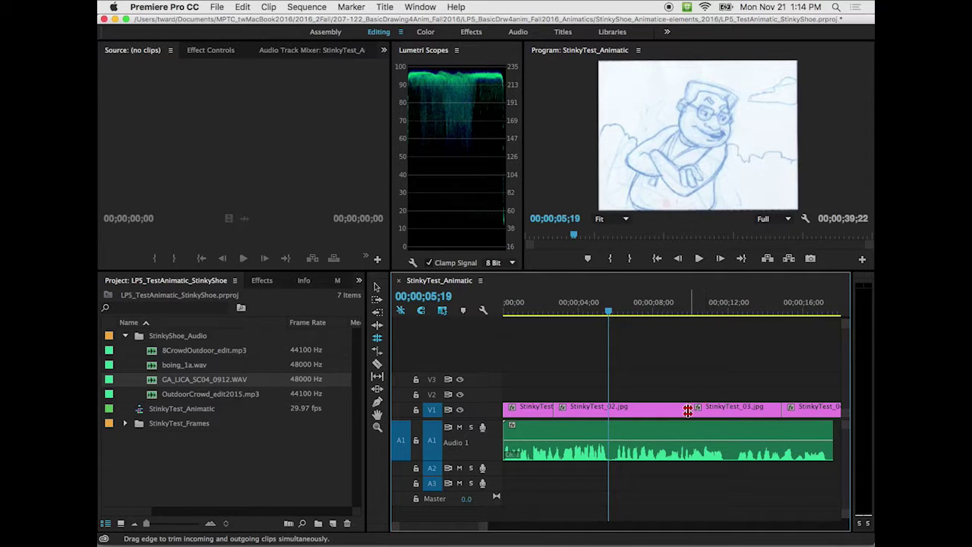
pyautogui.moveTo(689, 409); pyautogui.dragTo(609, 409)
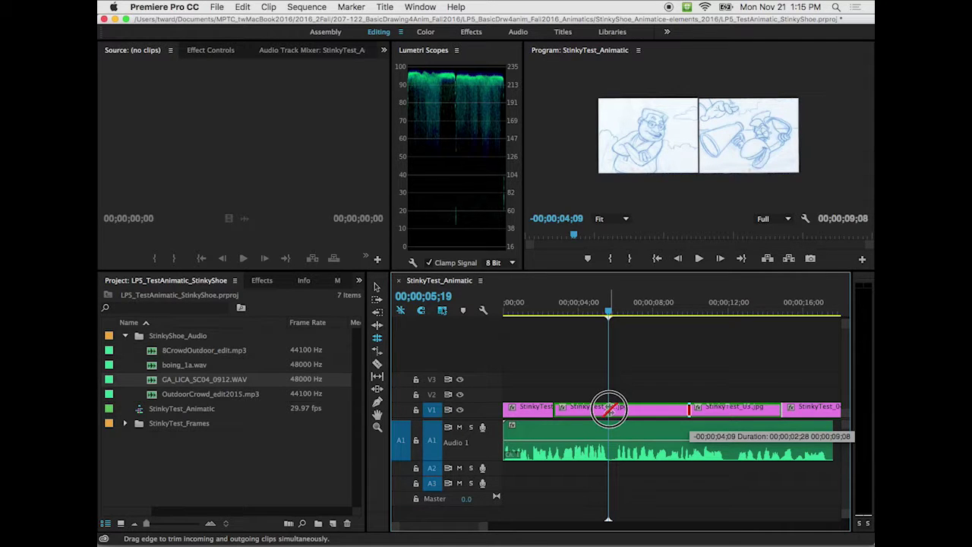
pyautogui.moveTo(609, 409); pyautogui.dragTo(609, 409)
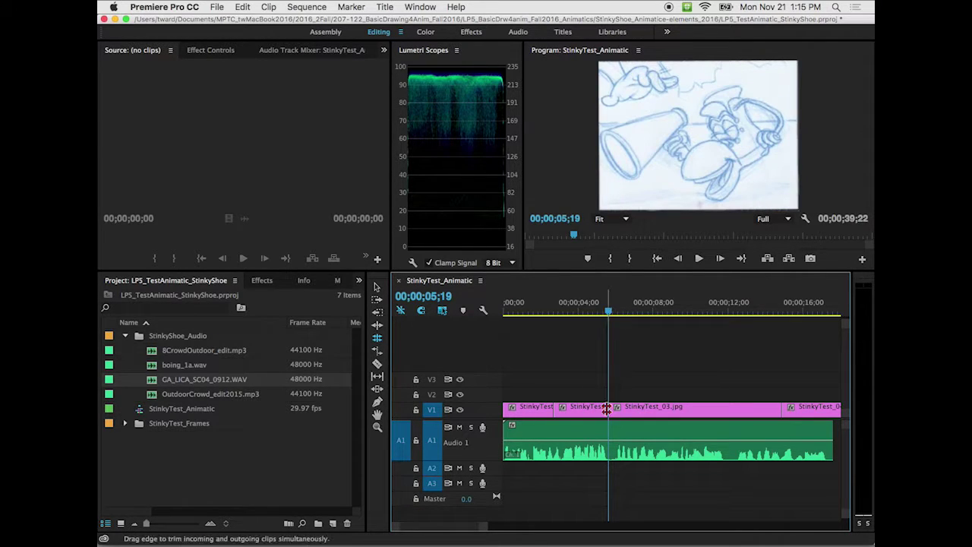
# Play back across the revised 02/03 cut to review it against the dialogue.
pyautogui.click(603, 312)
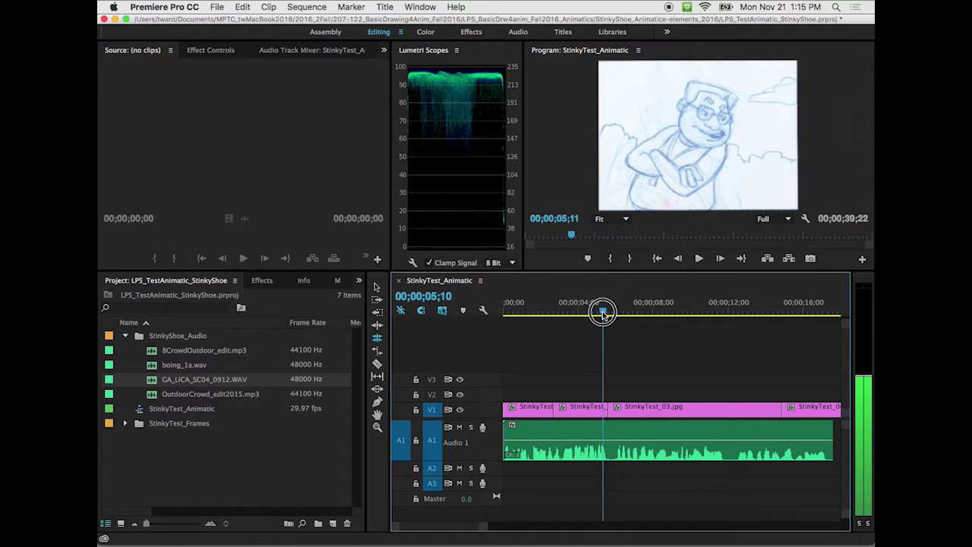
pyautogui.moveTo(602, 312); pyautogui.dragTo(590, 312)
pyautogui.click(698, 258)
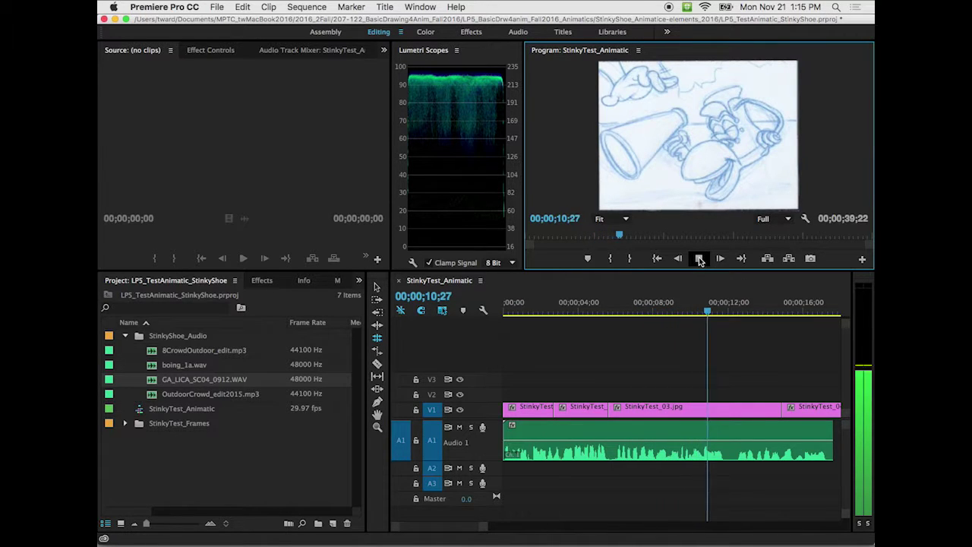
pyautogui.click(700, 259)
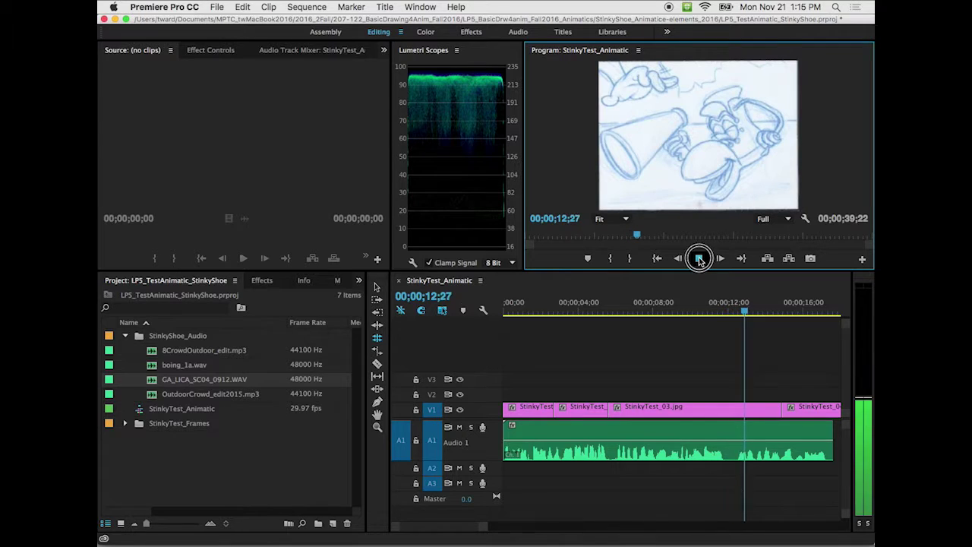
pyautogui.moveTo(748, 316); pyautogui.dragTo(734, 316)
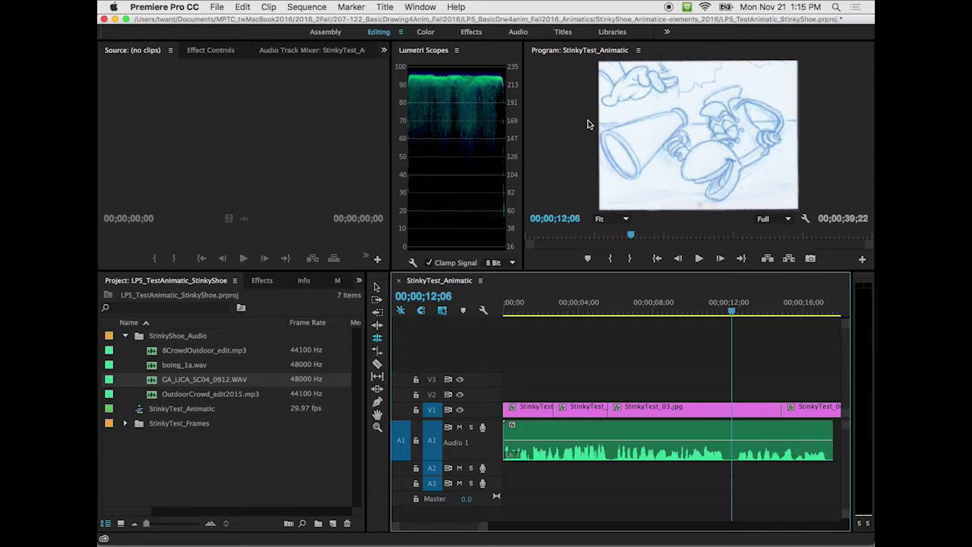
# Stop playback at 8;05 and roll the 03/04 cut there so StinkyTest_04 starts on that beat.
pyautogui.moveTo(731, 313); pyautogui.dragTo(596, 325)
pyautogui.click(731, 311)
pyautogui.click(698, 259)
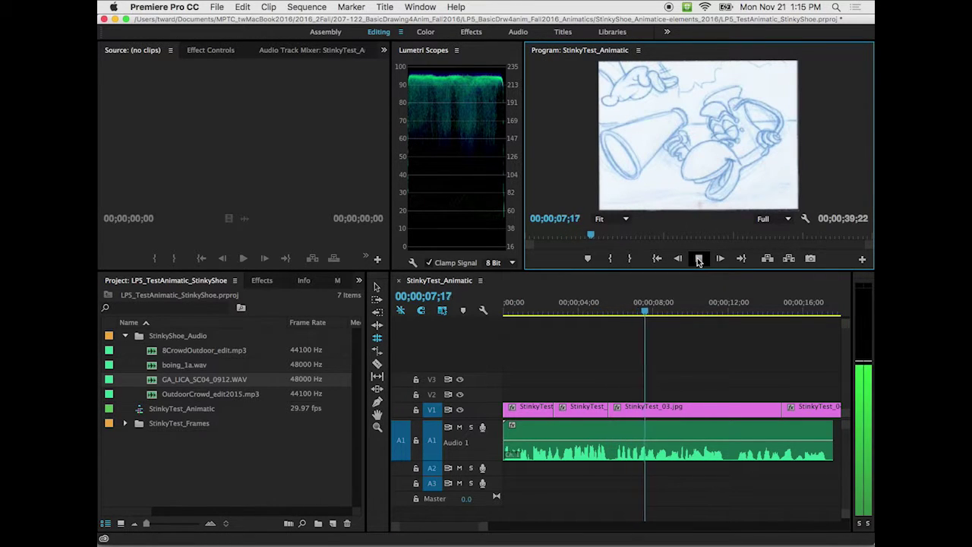
pyautogui.click(698, 259)
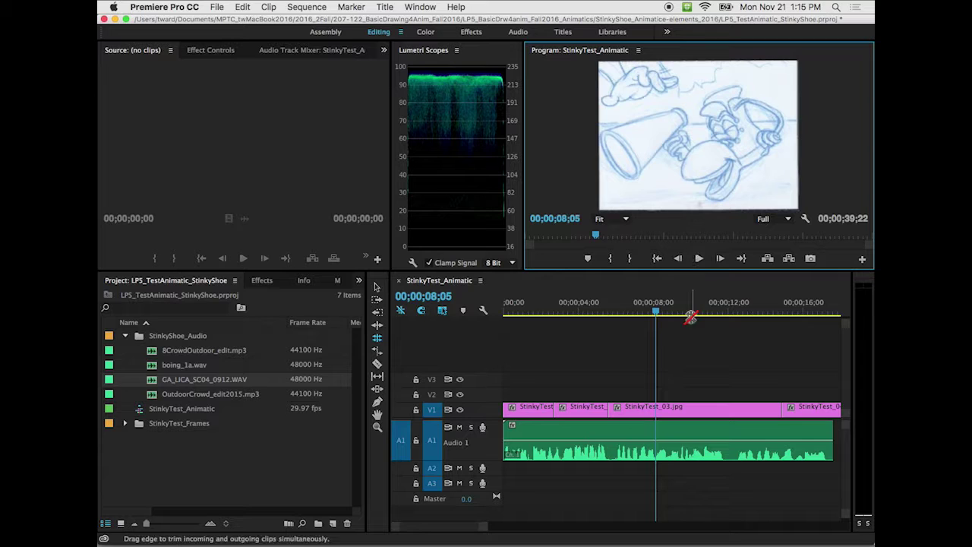
pyautogui.moveTo(780, 410); pyautogui.dragTo(675, 410)
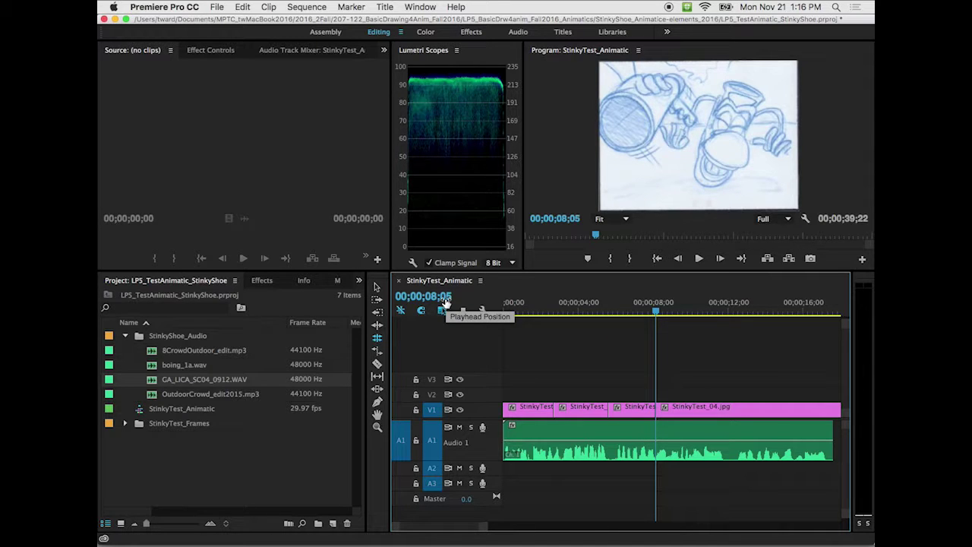
pyautogui.moveTo(669, 312); pyautogui.dragTo(671, 312)
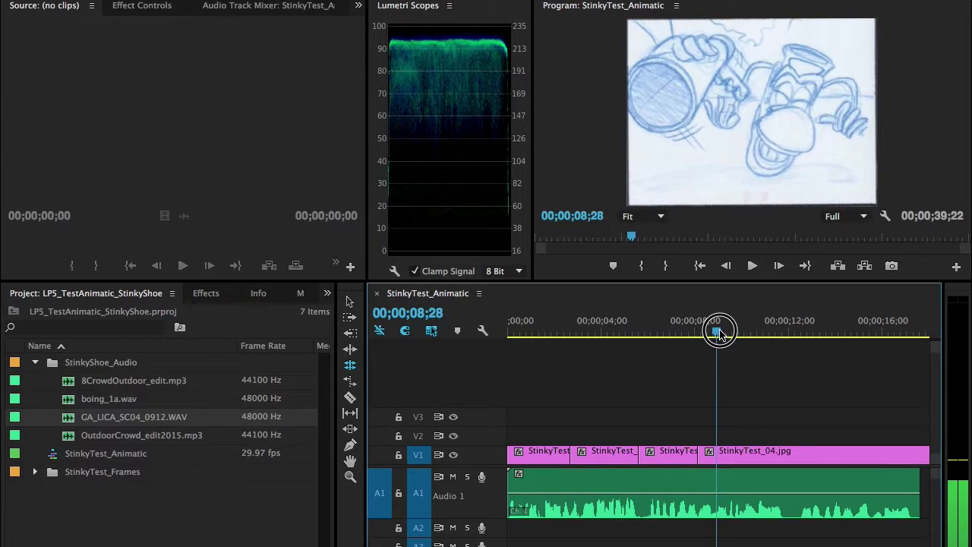
# Set the current time to exactly 00;00;08;20 through the timeline timecode field.
pyautogui.moveTo(719, 334); pyautogui.dragTo(705, 340)
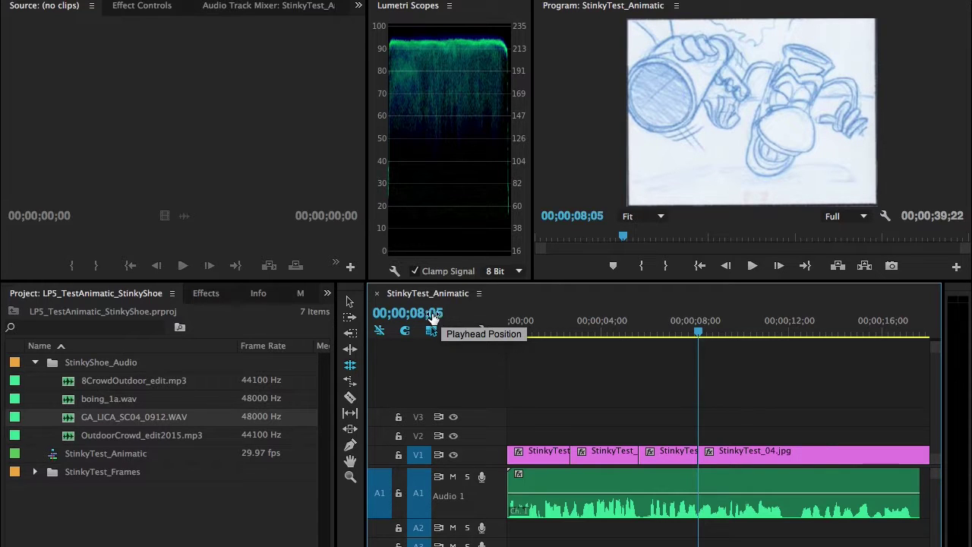
pyautogui.click(436, 313)
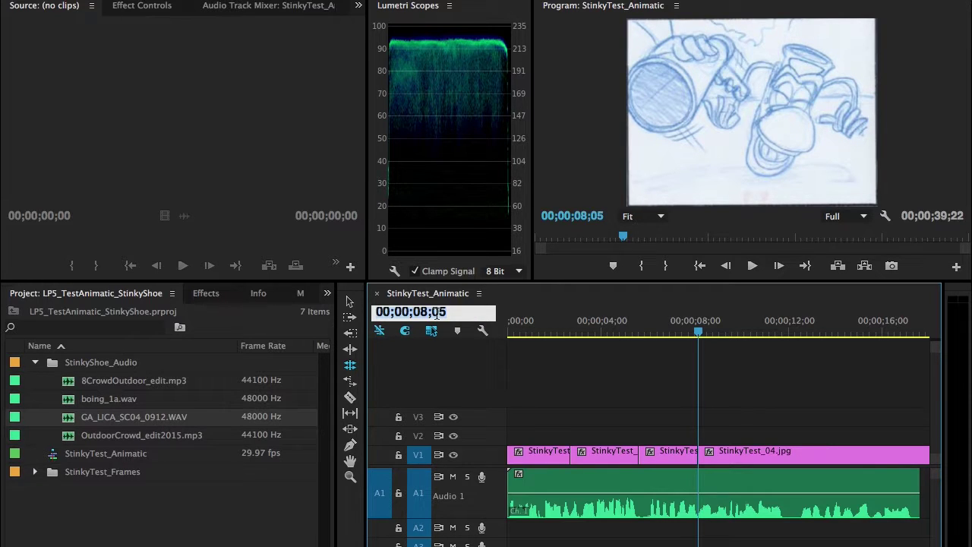
pyautogui.click(447, 312)
pyautogui.moveTo(436, 313); pyautogui.dragTo(456, 312)
pyautogui.write('20')
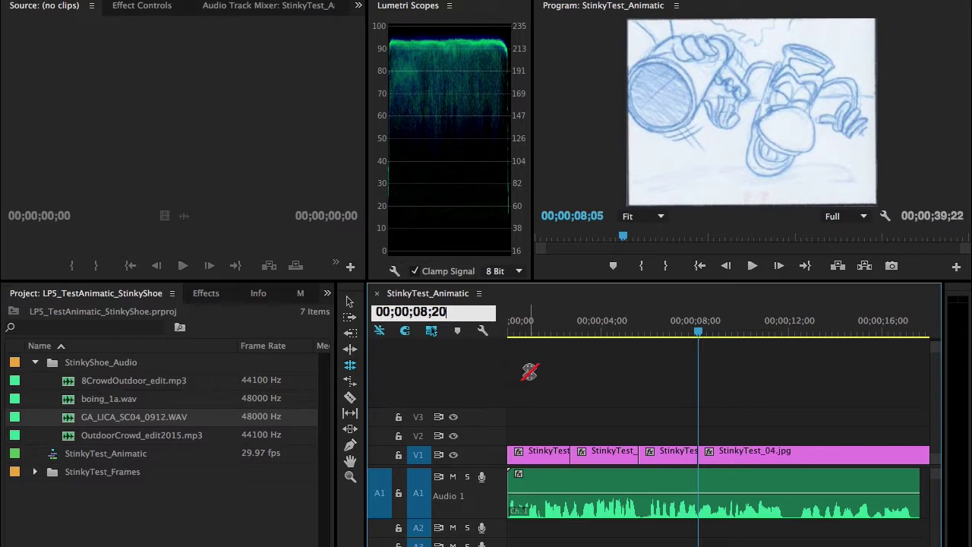
pyautogui.press('Return')
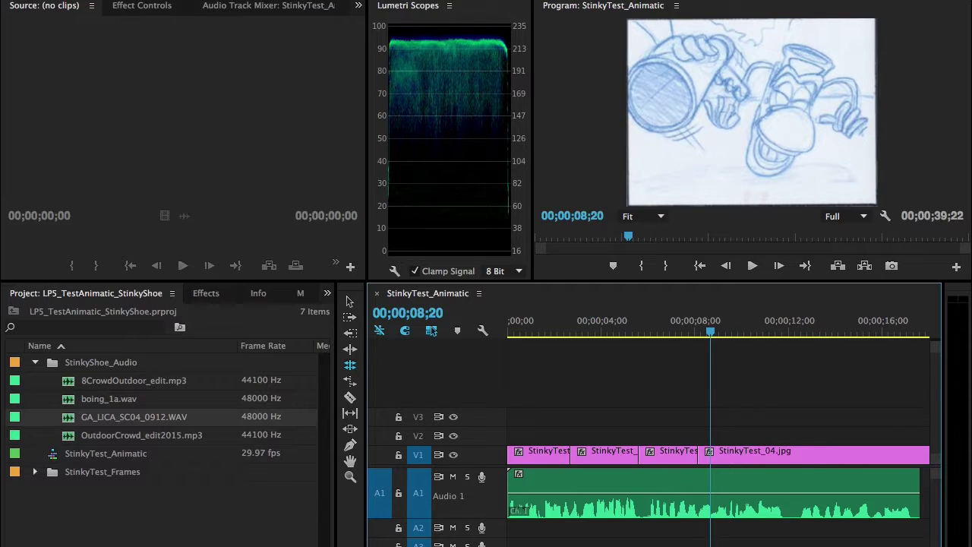
pyautogui.press('-')
pyautogui.press('-')
pyautogui.press('-')
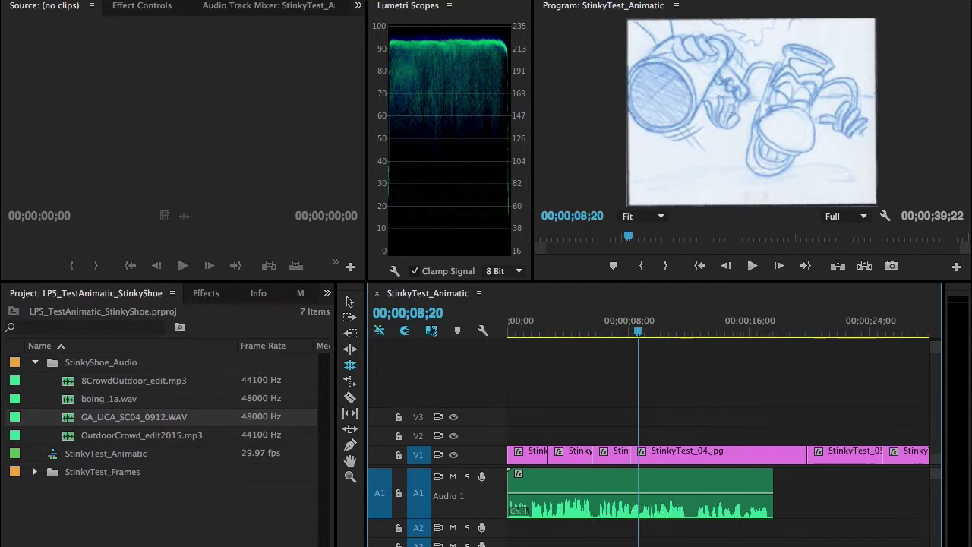
# Roll the StinkyTest_04/05 cut back to 8;20 and scrub over it to review.
pyautogui.press('-')
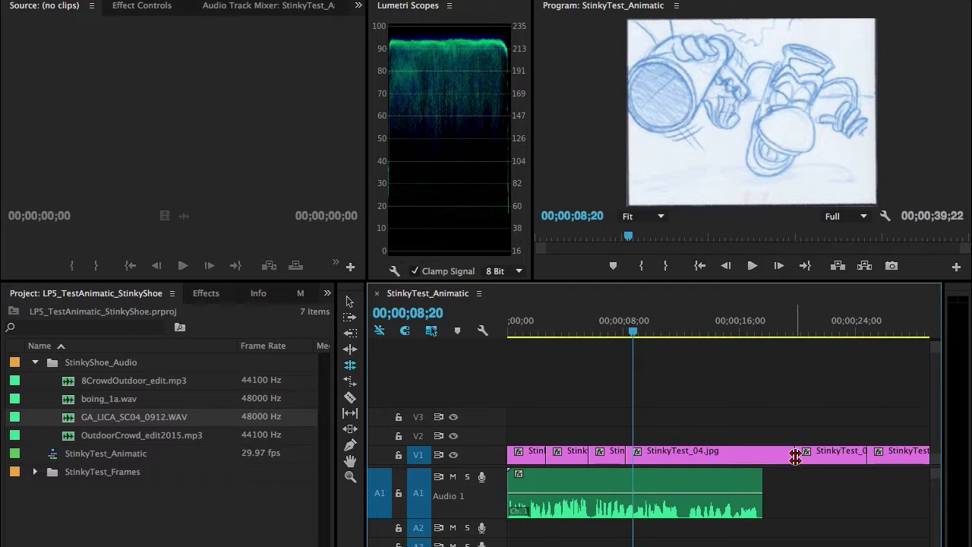
pyautogui.moveTo(794, 456); pyautogui.dragTo(630, 456)
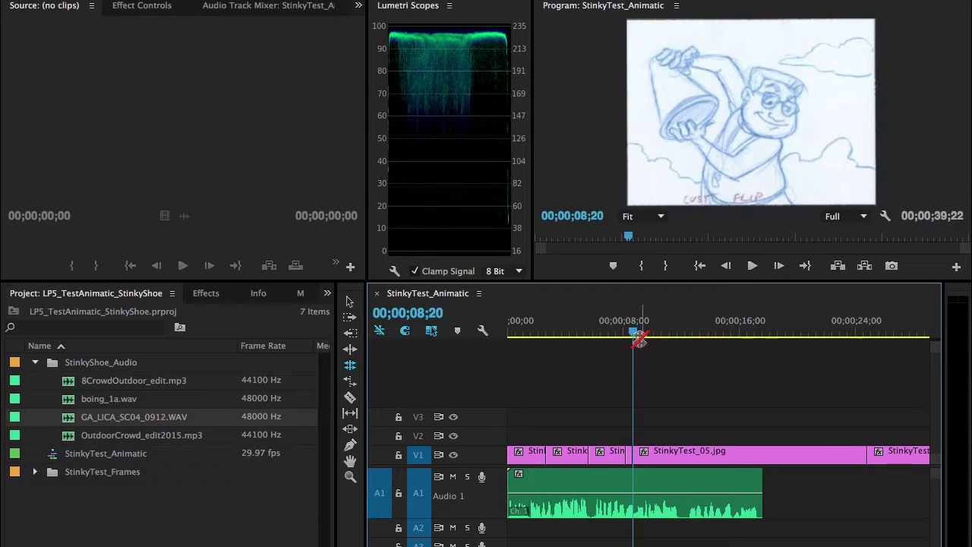
pyautogui.click(633, 334)
pyautogui.moveTo(633, 334); pyautogui.dragTo(657, 353)
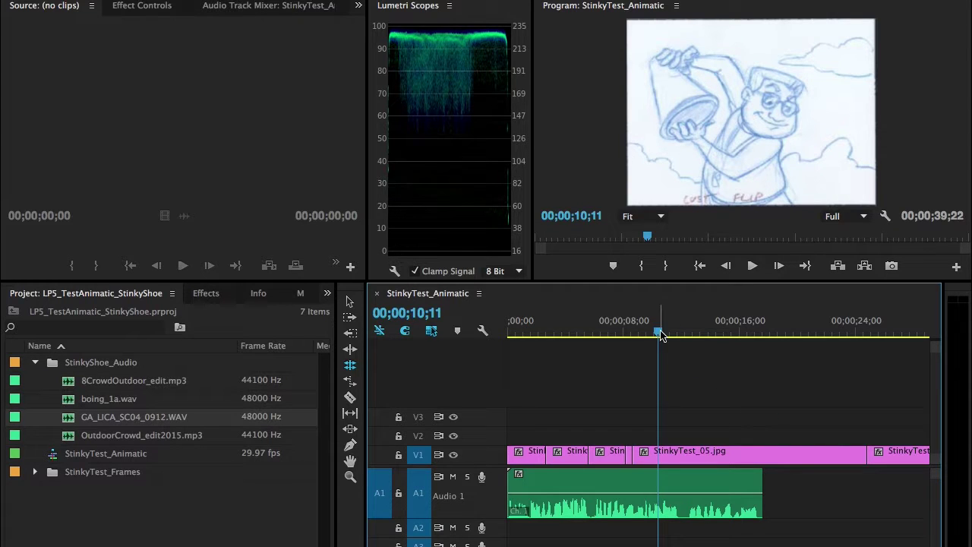
# Find the dialogue beat at 11;08 and roll the 05/06 cut there.
pyautogui.moveTo(668, 334); pyautogui.dragTo(677, 363)
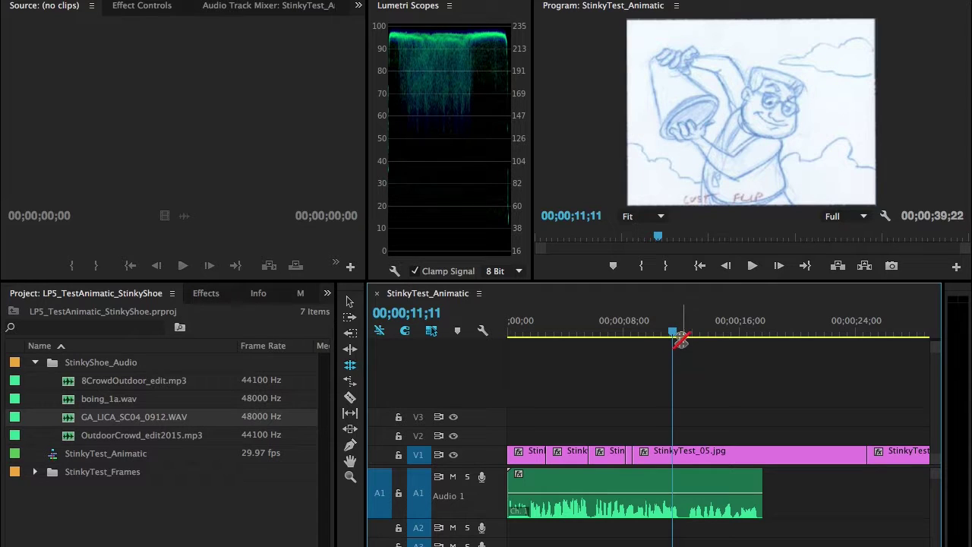
pyautogui.moveTo(672, 332); pyautogui.dragTo(673, 337)
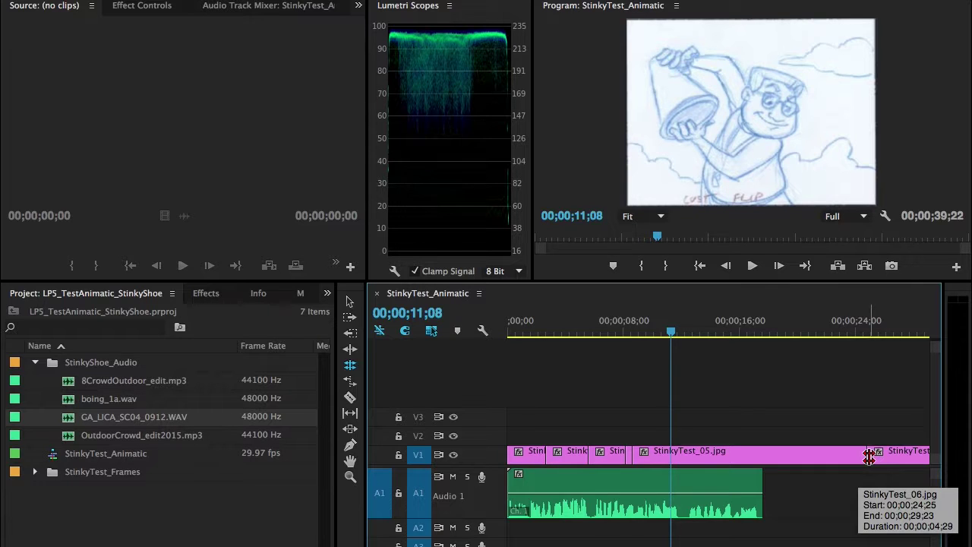
pyautogui.moveTo(869, 456); pyautogui.dragTo(670, 454)
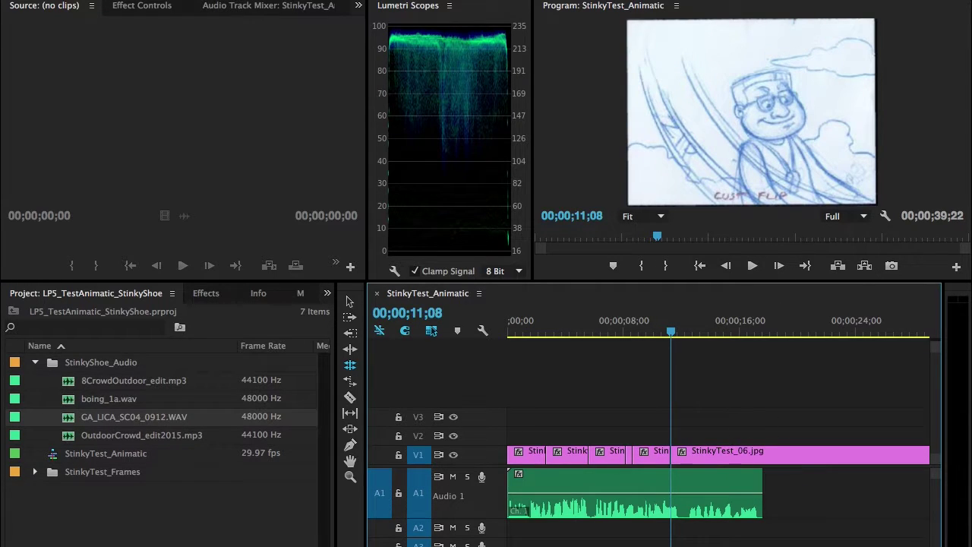
pyautogui.scroll(-5, 719, 440)
# Roll the 06/07 cut left to about 12;06 and scrub over it to review still 07.
pyautogui.press('-')
pyautogui.press('-')
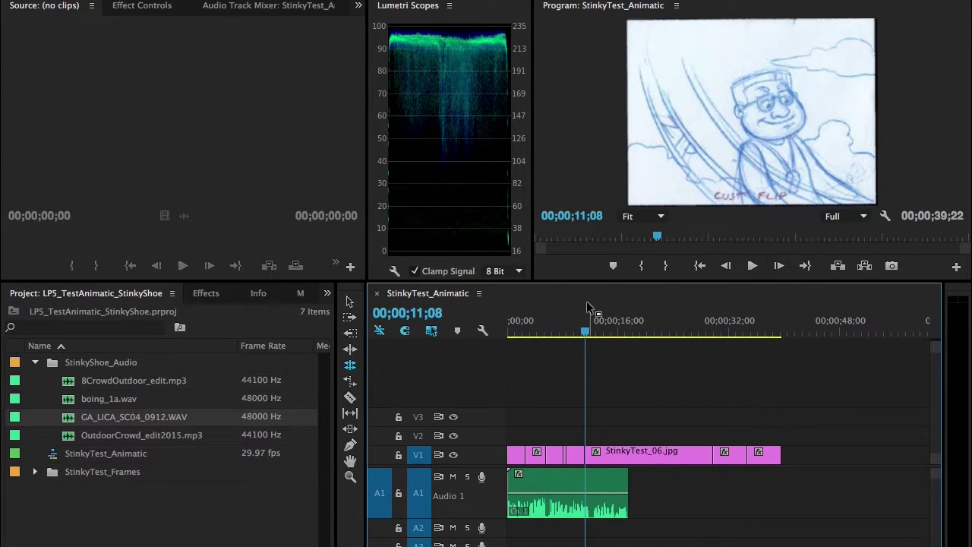
pyautogui.moveTo(591, 337)
pyautogui.mouseDown()
pyautogui.moveTo(582, 341)
pyautogui.moveTo(592, 340)
pyautogui.mouseUp()
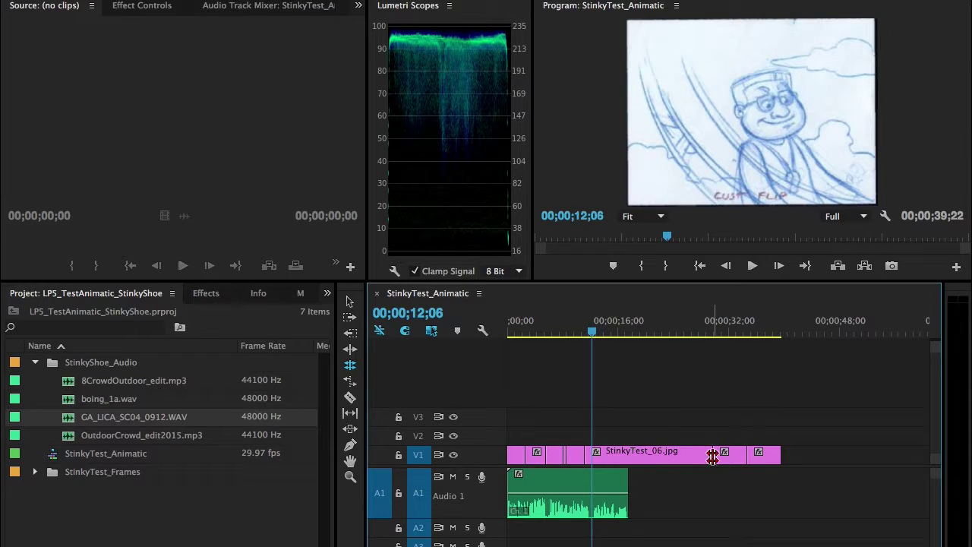
pyautogui.moveTo(712, 454); pyautogui.dragTo(600, 453)
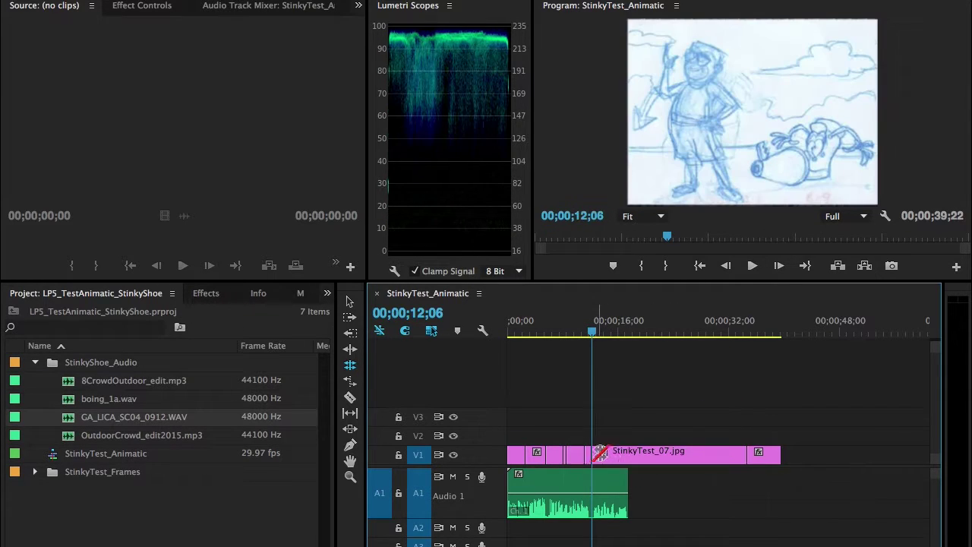
pyautogui.moveTo(592, 339); pyautogui.dragTo(610, 340)
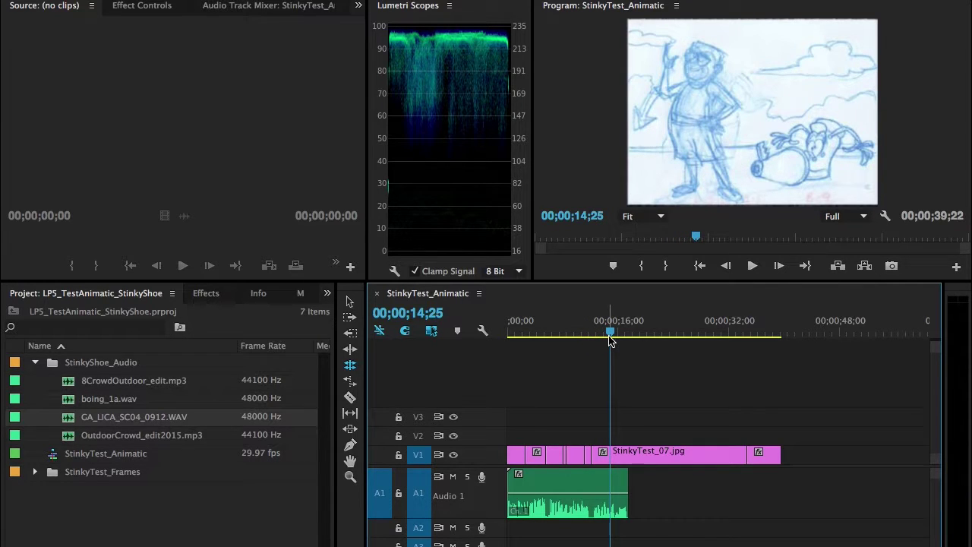
pyautogui.moveTo(612, 340)
pyautogui.mouseDown()
pyautogui.moveTo(593, 340)
pyautogui.moveTo(635, 351)
pyautogui.moveTo(600, 351)
pyautogui.mouseUp()
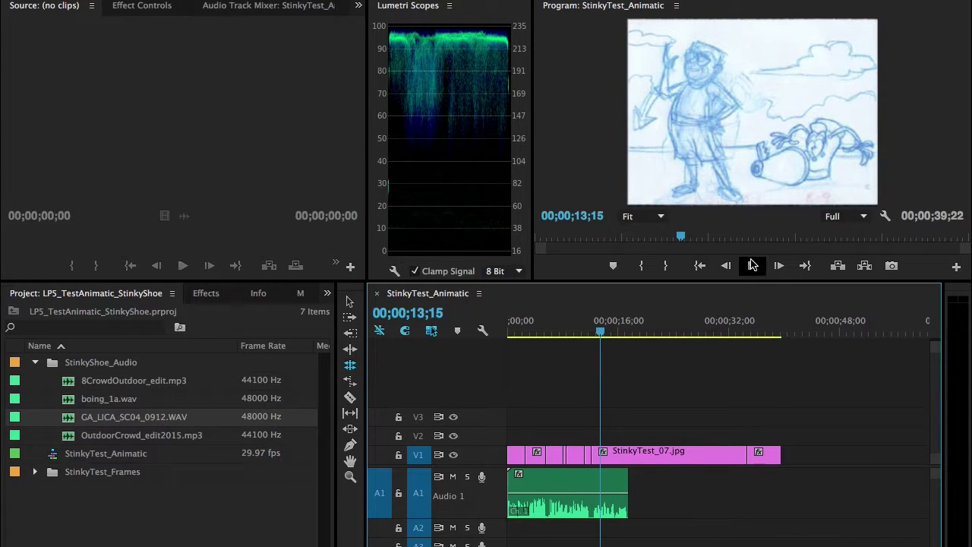
pyautogui.click(752, 266)
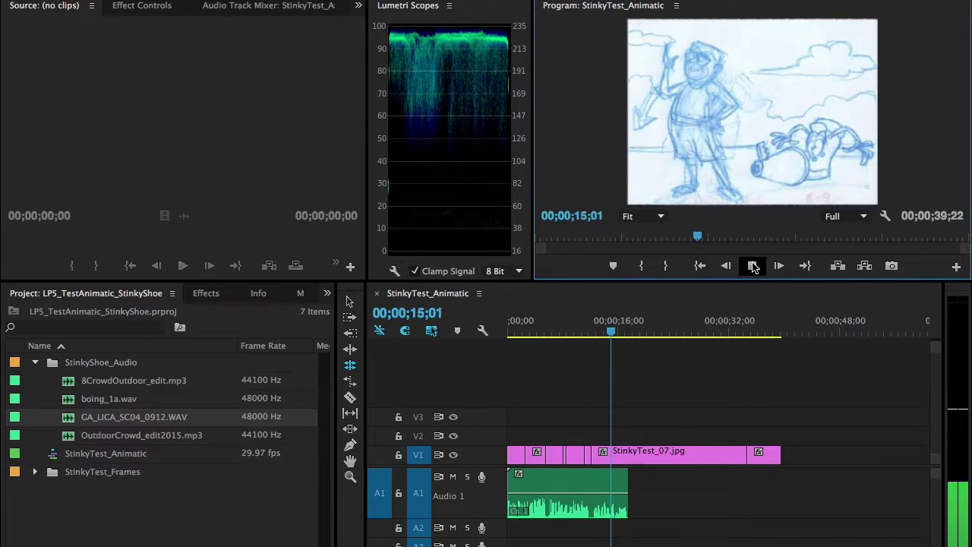
pyautogui.click(753, 265)
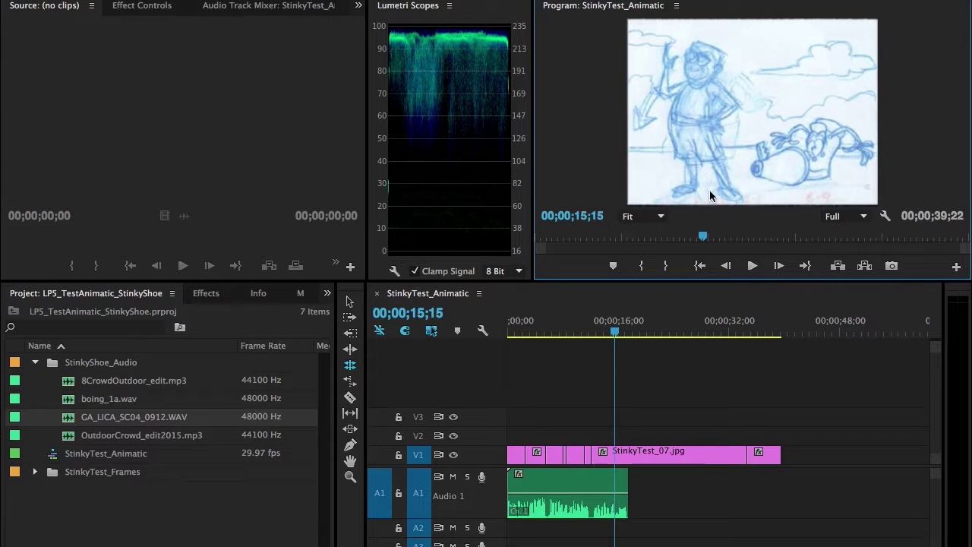
pyautogui.click(615, 331)
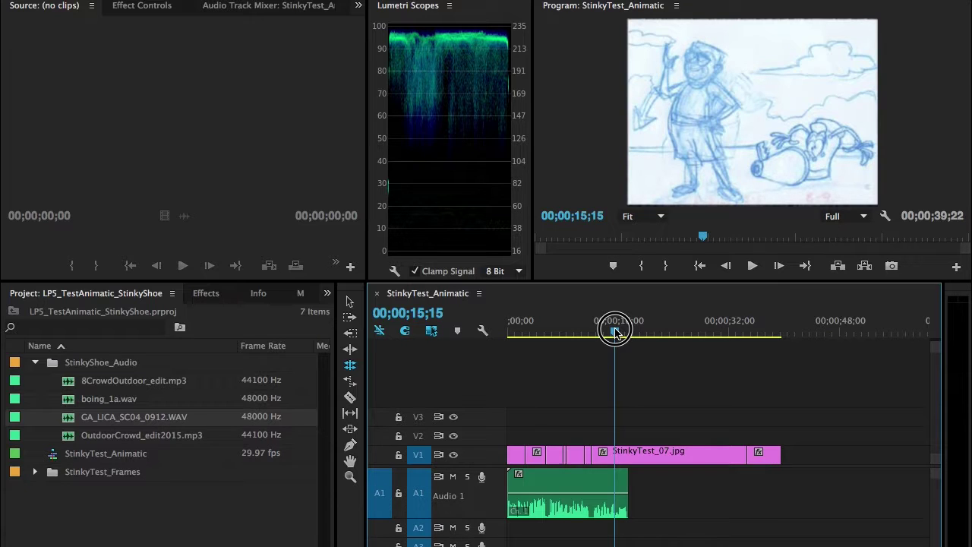
pyautogui.moveTo(615, 331)
pyautogui.mouseDown()
pyautogui.moveTo(592, 332)
pyautogui.moveTo(614, 333)
pyautogui.mouseUp()
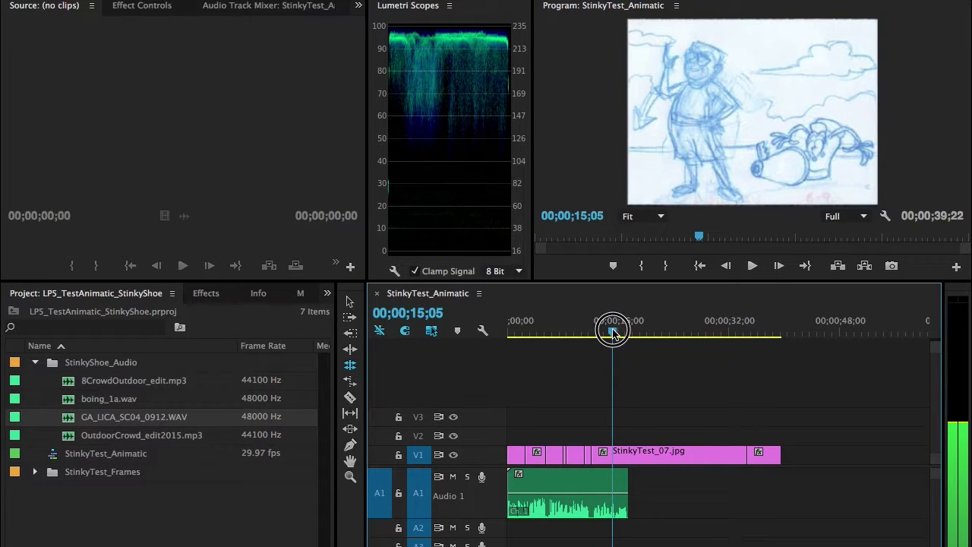
pyautogui.moveTo(614, 333); pyautogui.dragTo(616, 331)
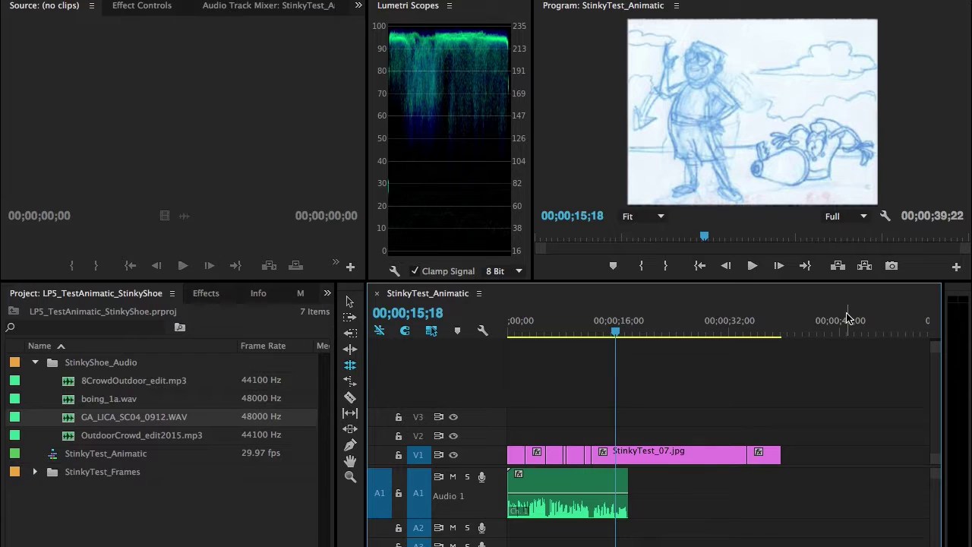
pyautogui.click(752, 265)
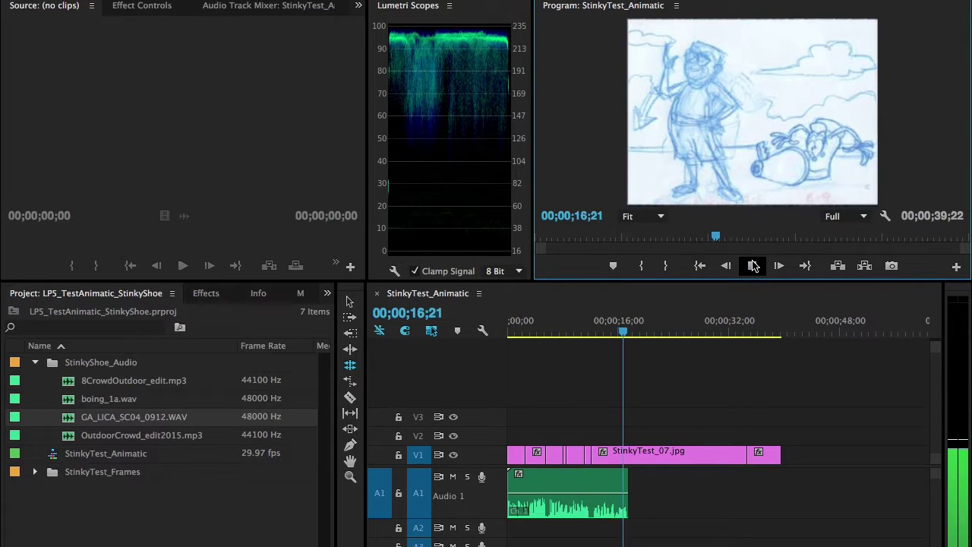
pyautogui.click(753, 265)
pyautogui.moveTo(627, 335); pyautogui.dragTo(607, 333)
pyautogui.click(753, 265)
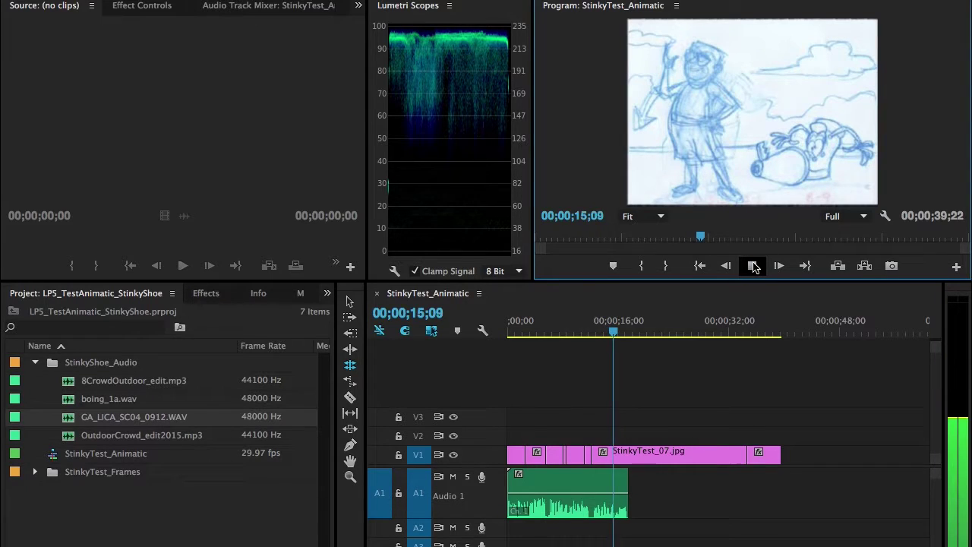
pyautogui.click(752, 265)
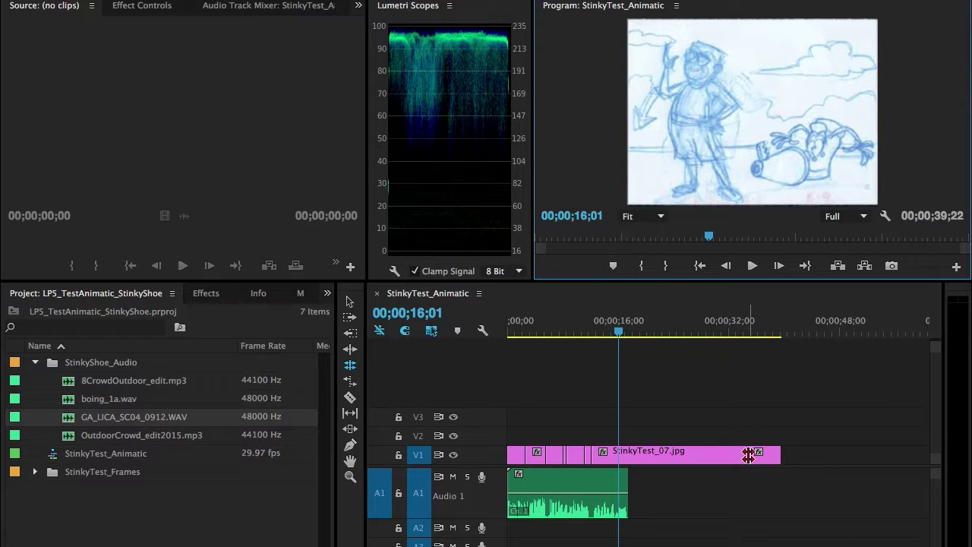
# Roll the 07/08 cut to 16;01, end still 08 with the dialogue, and play the animatic through.
pyautogui.moveTo(749, 454); pyautogui.dragTo(621, 455)
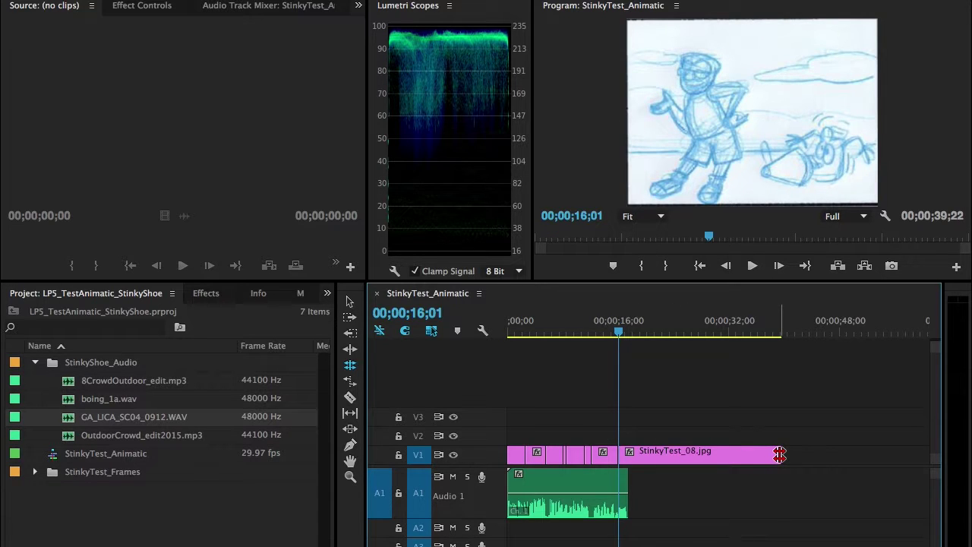
pyautogui.moveTo(781, 453); pyautogui.dragTo(628, 455)
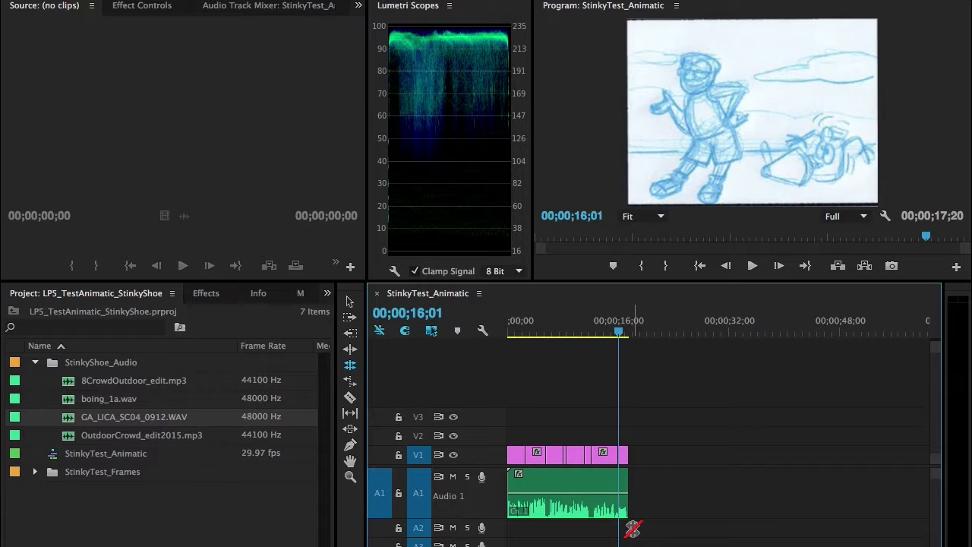
pyautogui.moveTo(744, 207); pyautogui.dragTo(509, 332)
pyautogui.click(752, 265)
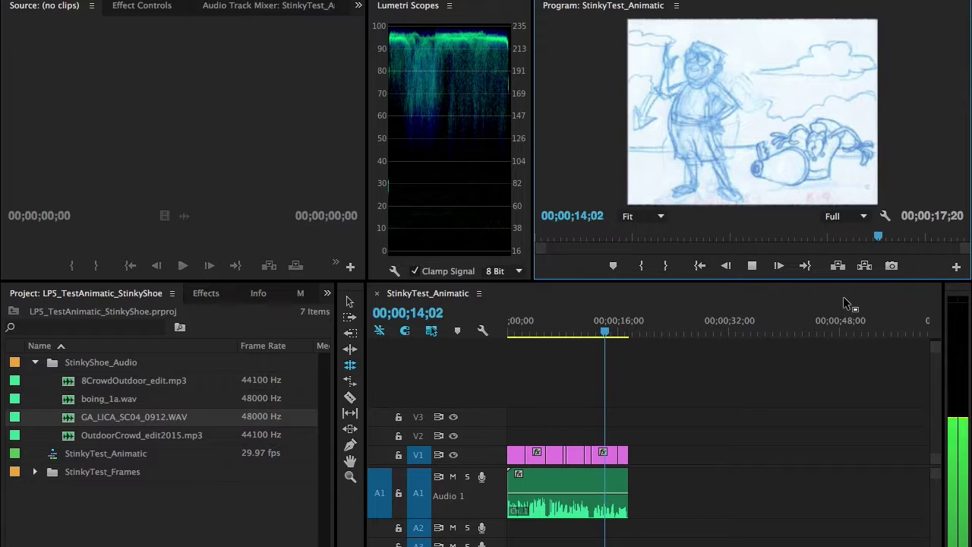
pyautogui.click(753, 266)
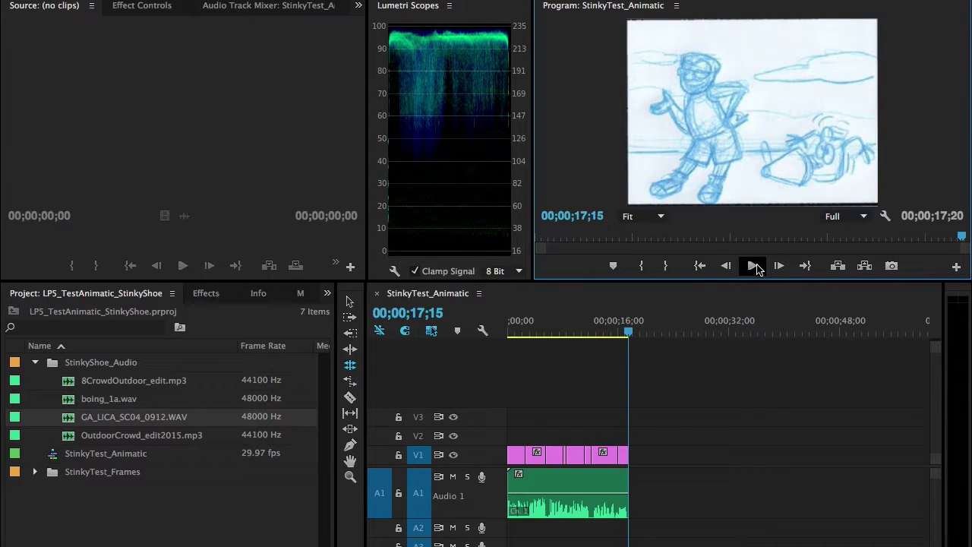